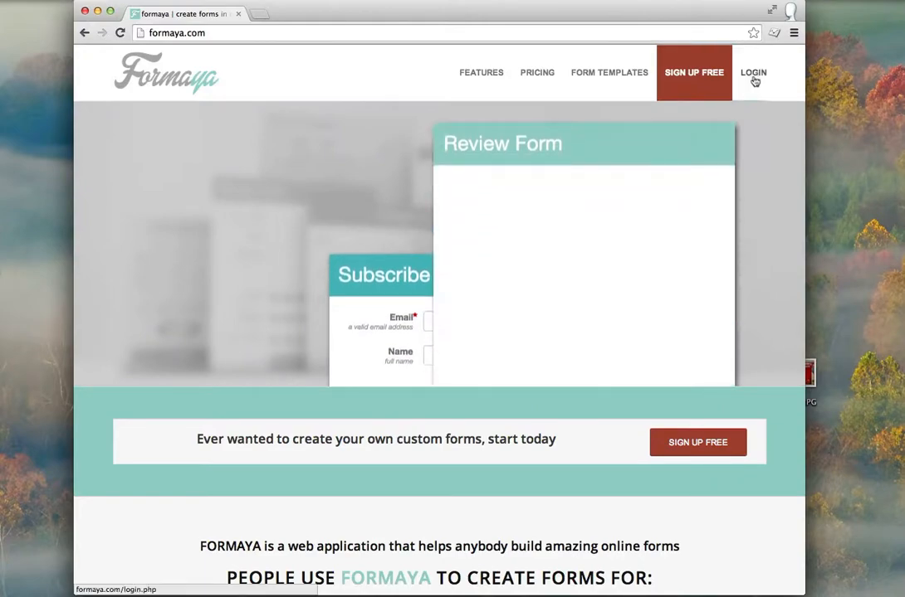
# Step: Log in to the Formaya account using the browser's saved username and password suggestion
pyautogui.click(752, 73)
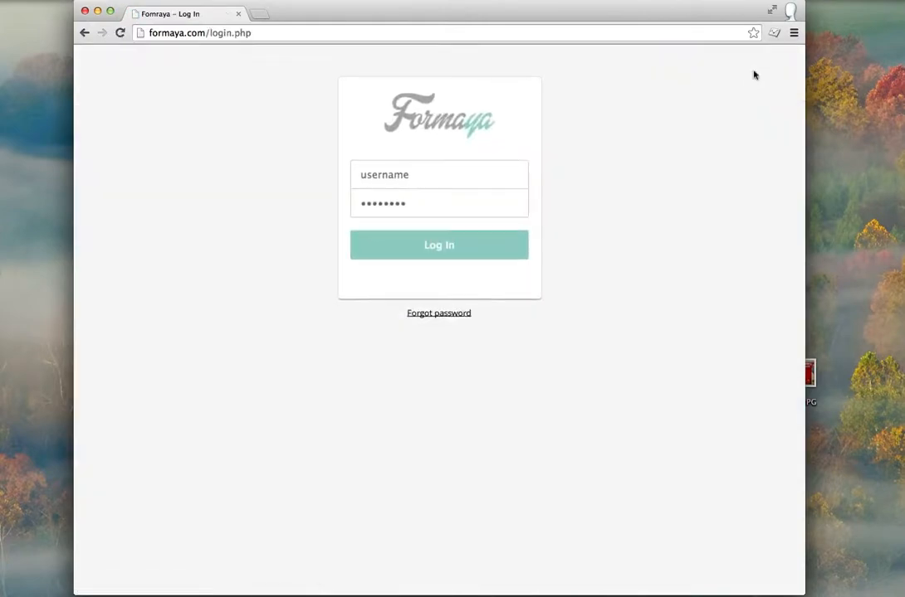
pyautogui.click(430, 176)
pyautogui.write('theartoftefl')
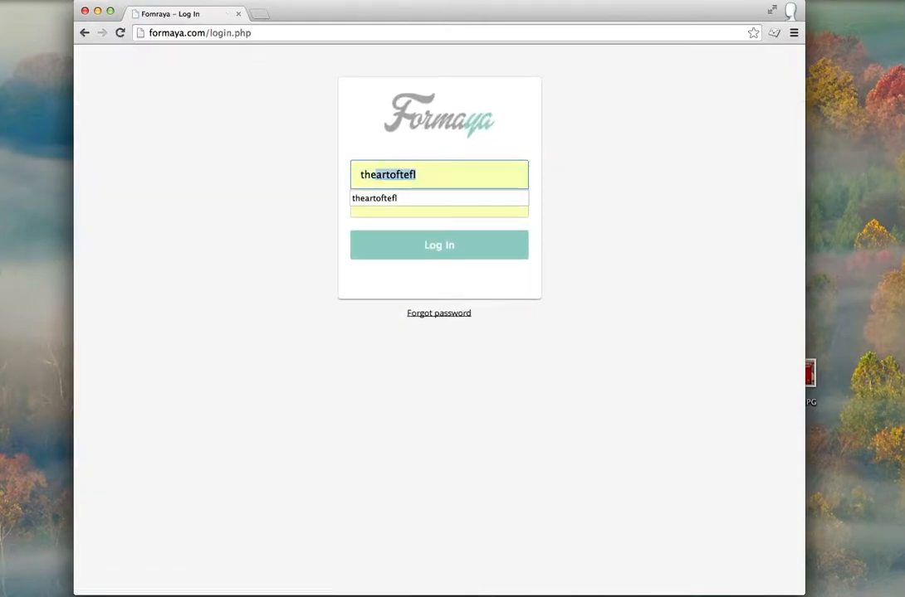
pyautogui.click(430, 198)
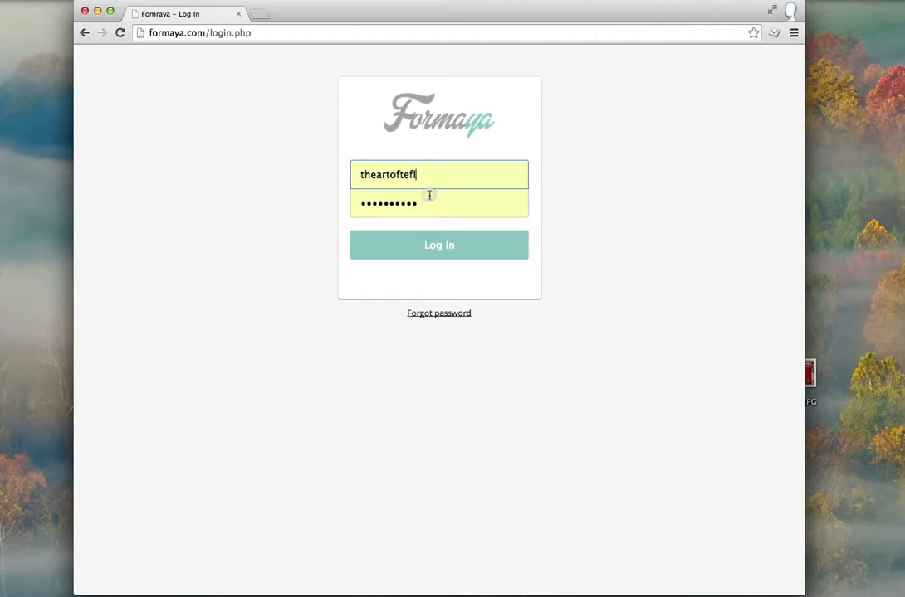
pyautogui.click(425, 248)
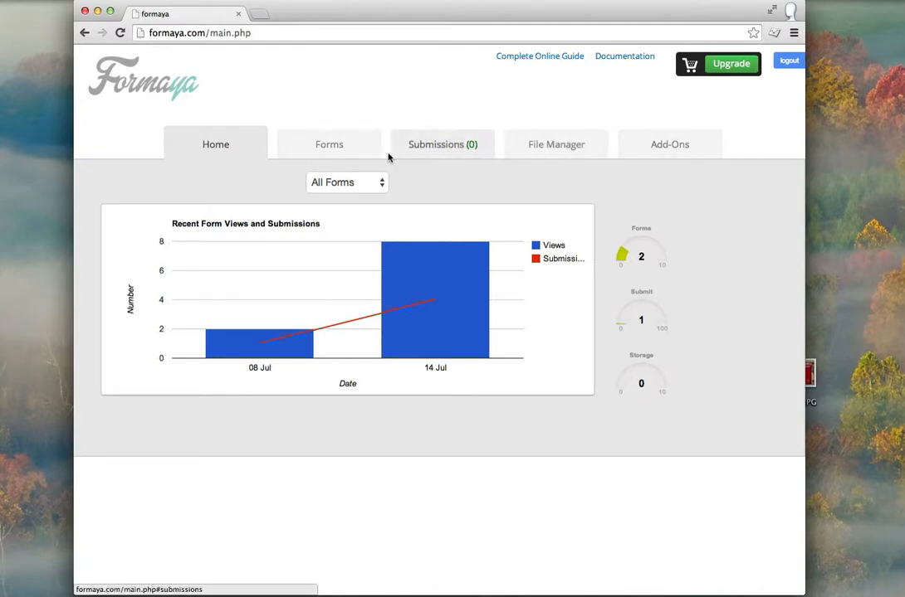
# Step: Browse the Forms, Submissions, File Manager and Add-Ons sections, ending back on Forms
pyautogui.click(344, 152)
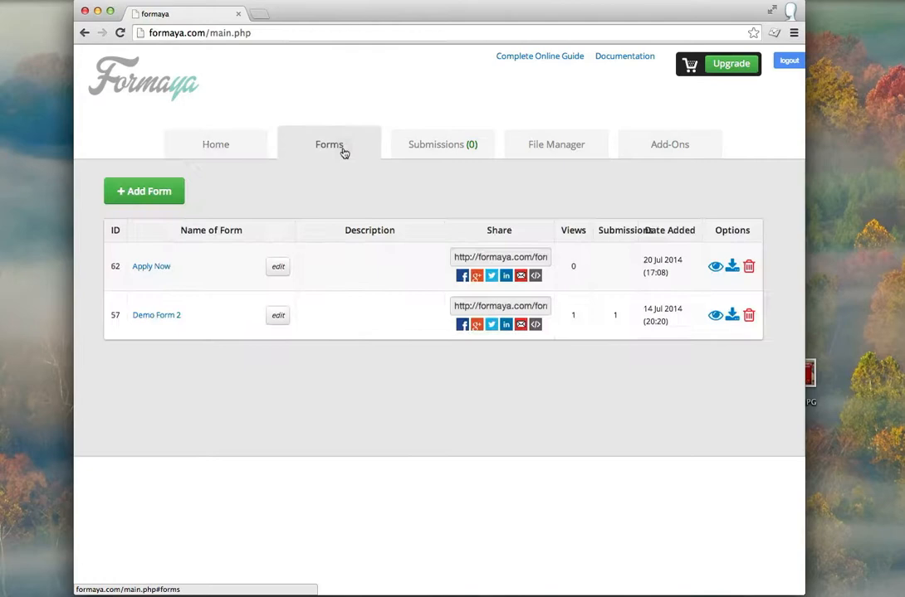
pyautogui.click(457, 149)
pyautogui.click(539, 149)
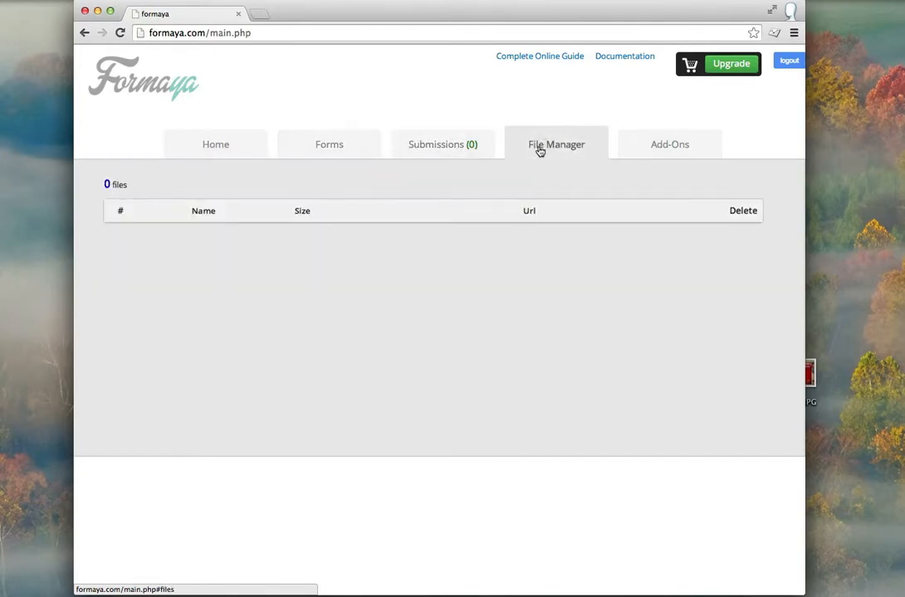
pyautogui.click(675, 143)
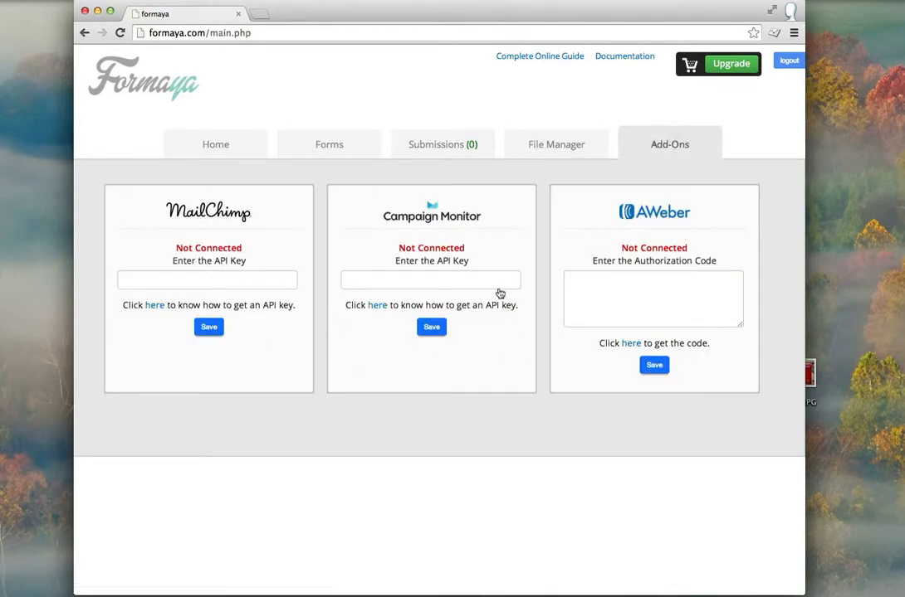
pyautogui.click(319, 153)
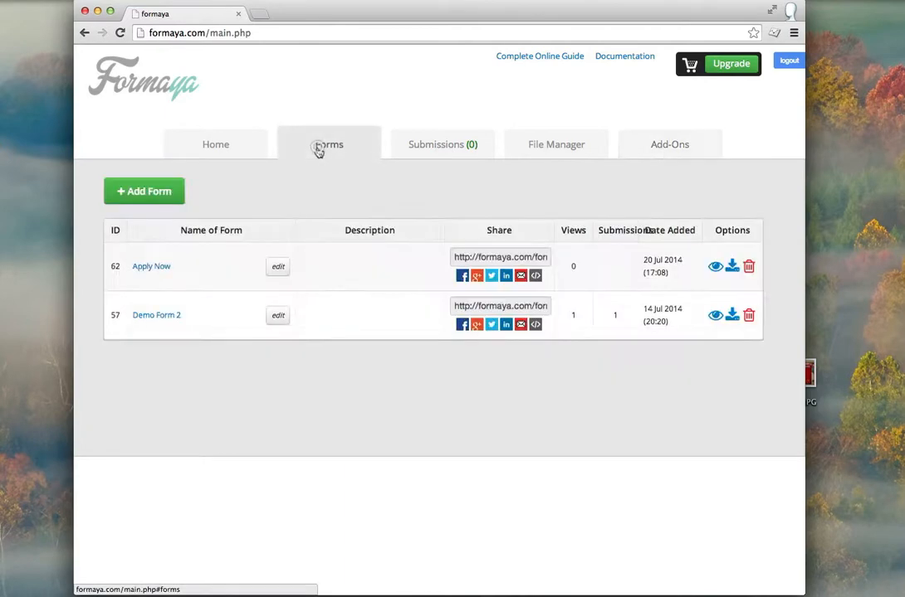
# Step: Create a new form with a name beginning 'Ea' and open it in the builder
pyautogui.click(139, 197)
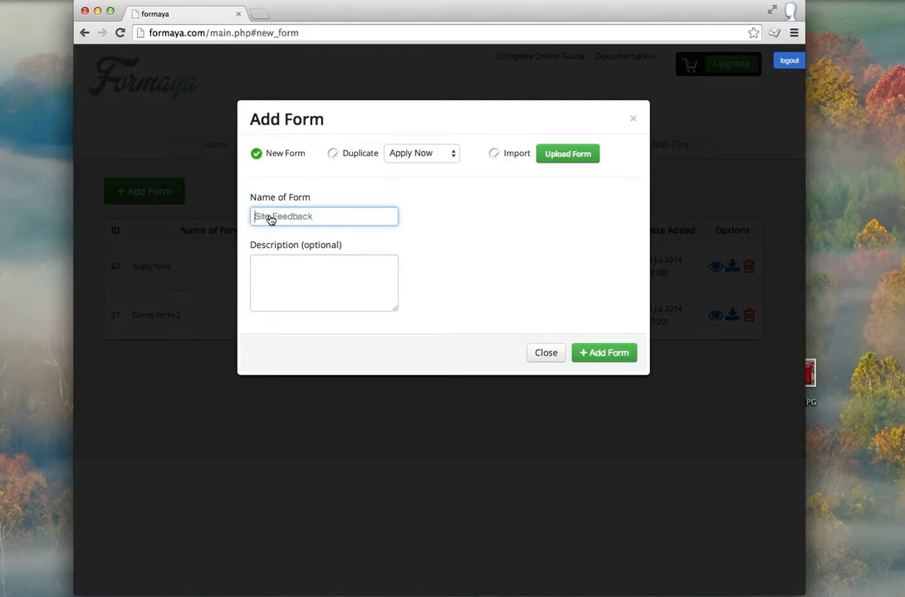
pyautogui.write('Early Booking')
pyautogui.click(601, 358)
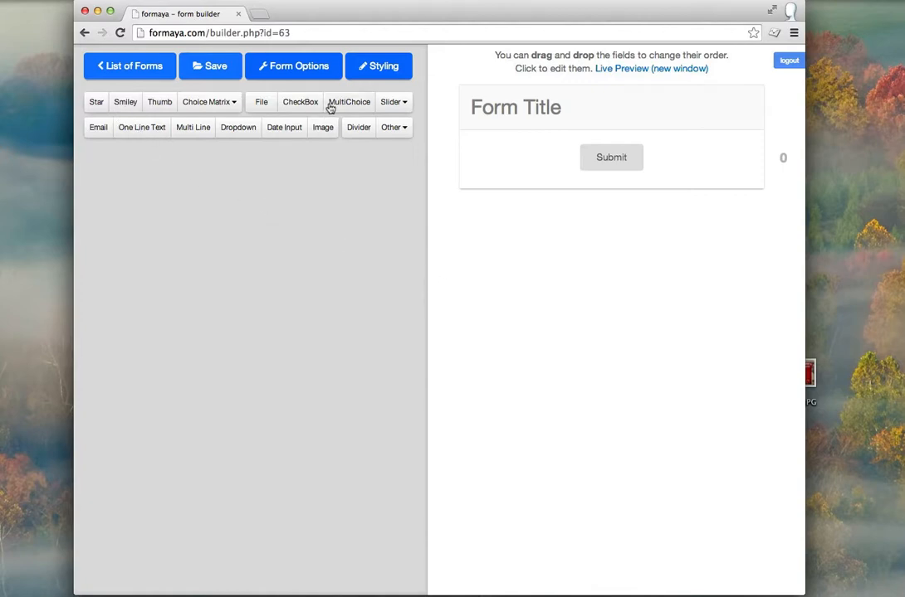
# Step: Add a star, a smiley and a thumbs rating field to the form
pyautogui.click(96, 104)
pyautogui.click(132, 106)
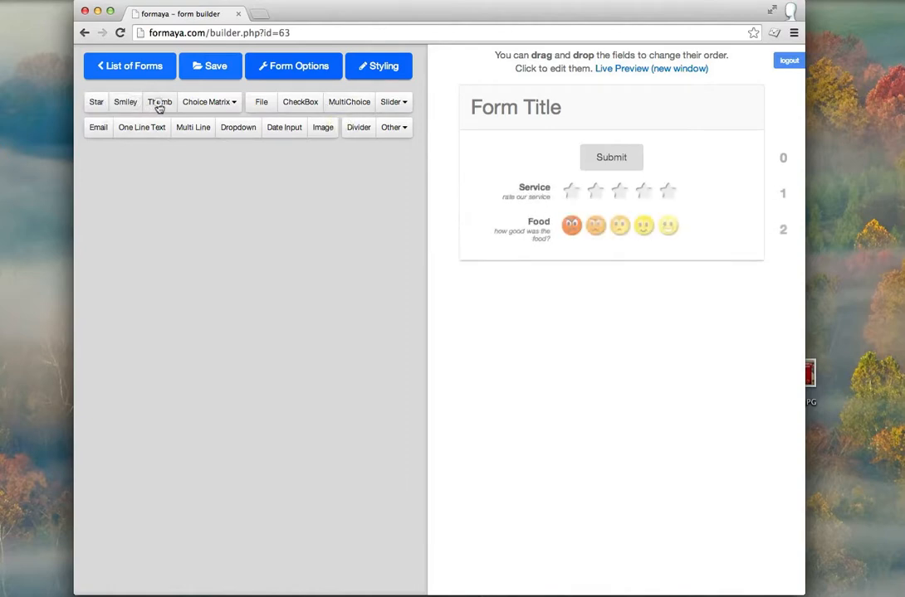
pyautogui.click(157, 106)
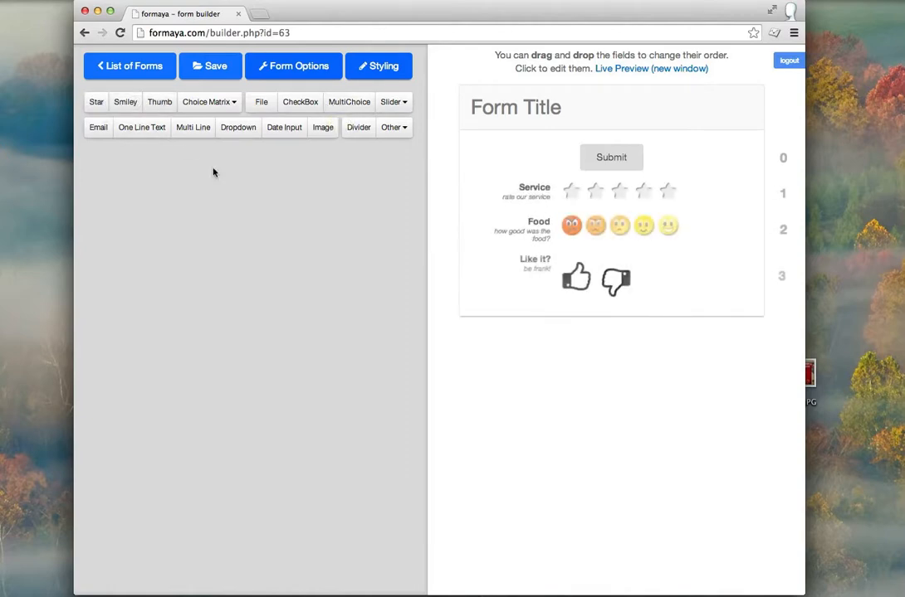
# Step: Delete the Like it?, Food and Service rating fields, then select the form title
pyautogui.click(491, 289)
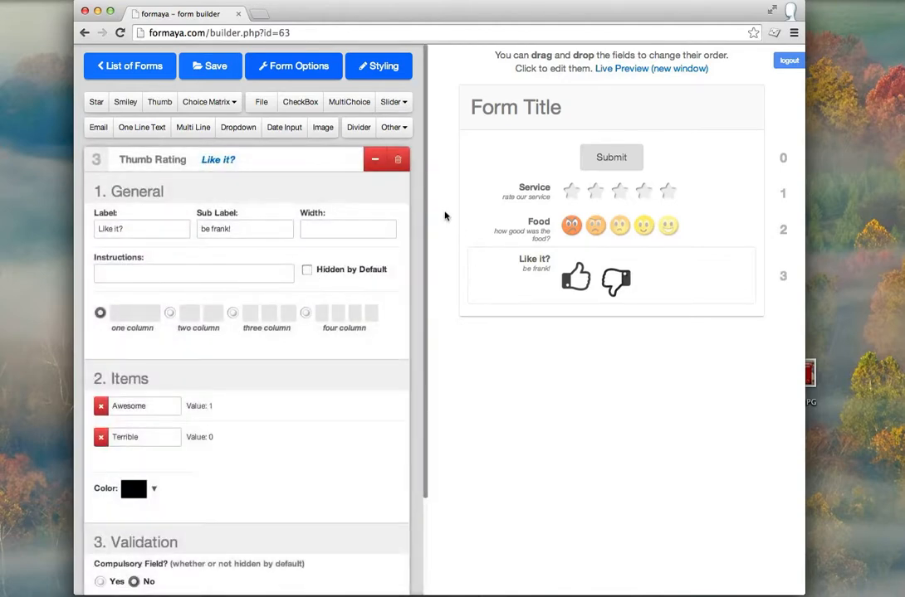
pyautogui.click(398, 161)
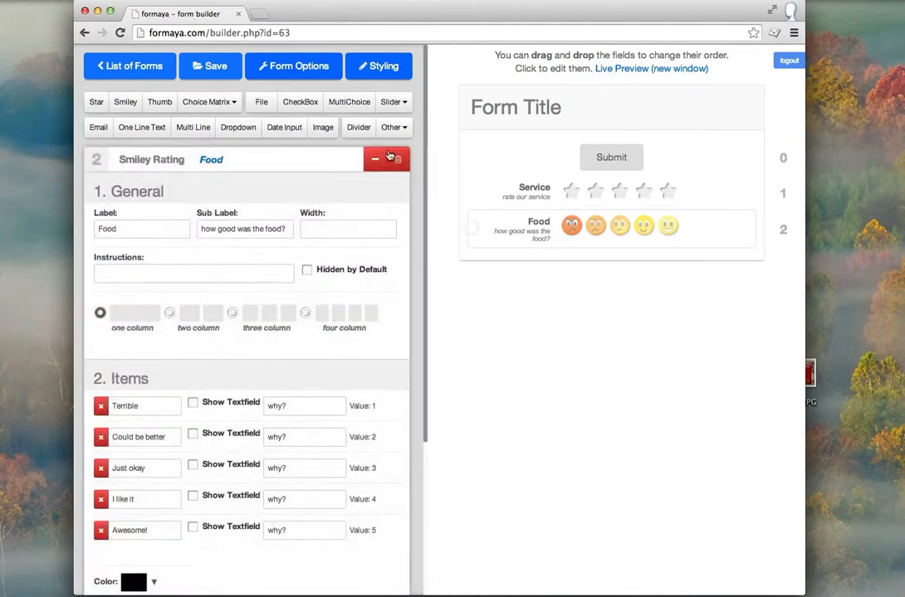
pyautogui.click(397, 161)
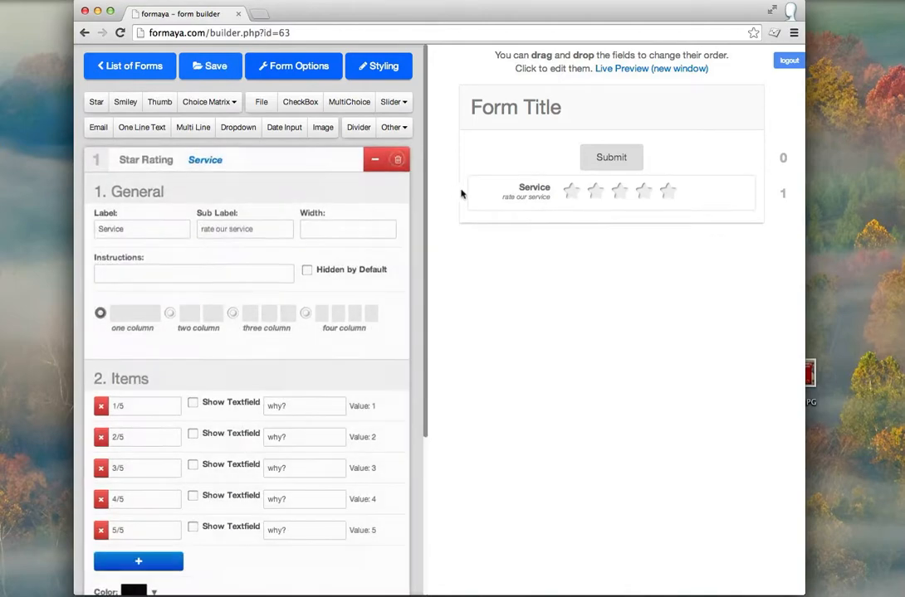
pyautogui.click(398, 161)
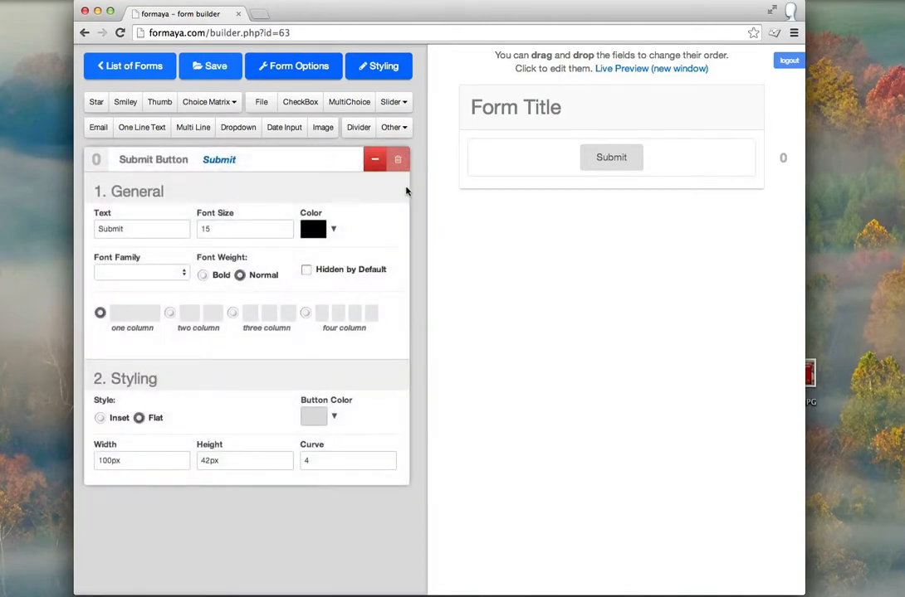
pyautogui.click(572, 120)
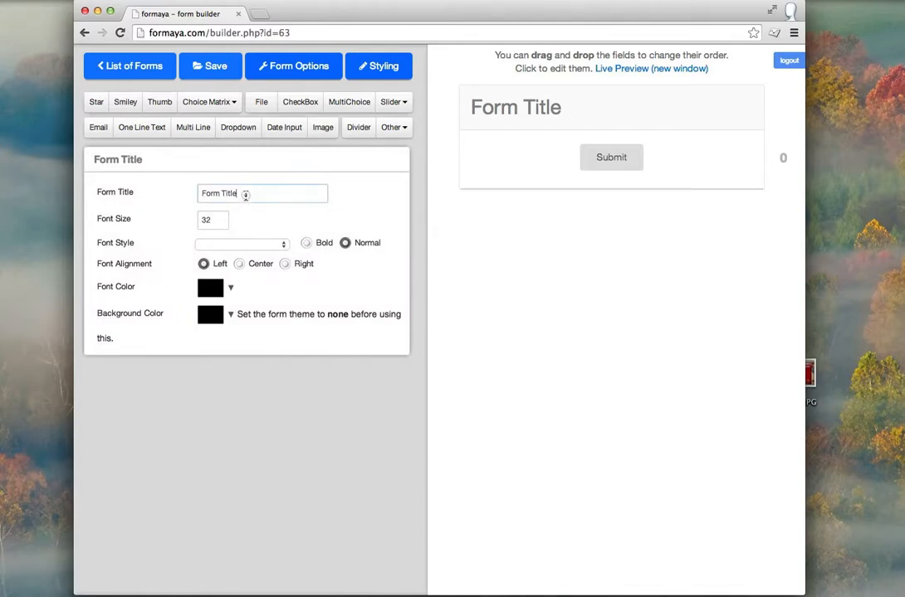
# Step: Change the form title text to 'Early Booking'
pyautogui.moveTo(316, 193); pyautogui.dragTo(198, 192)
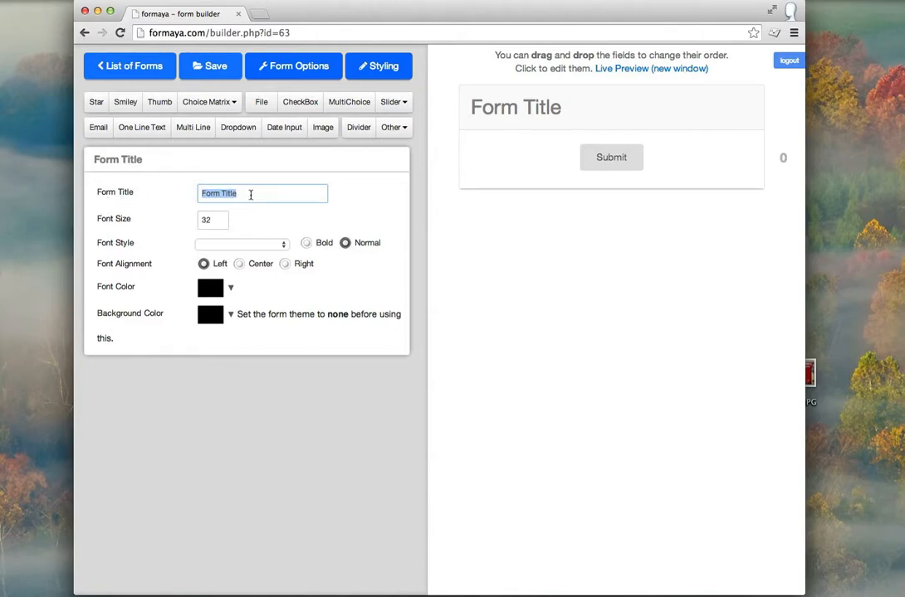
pyautogui.write('Early Bop')
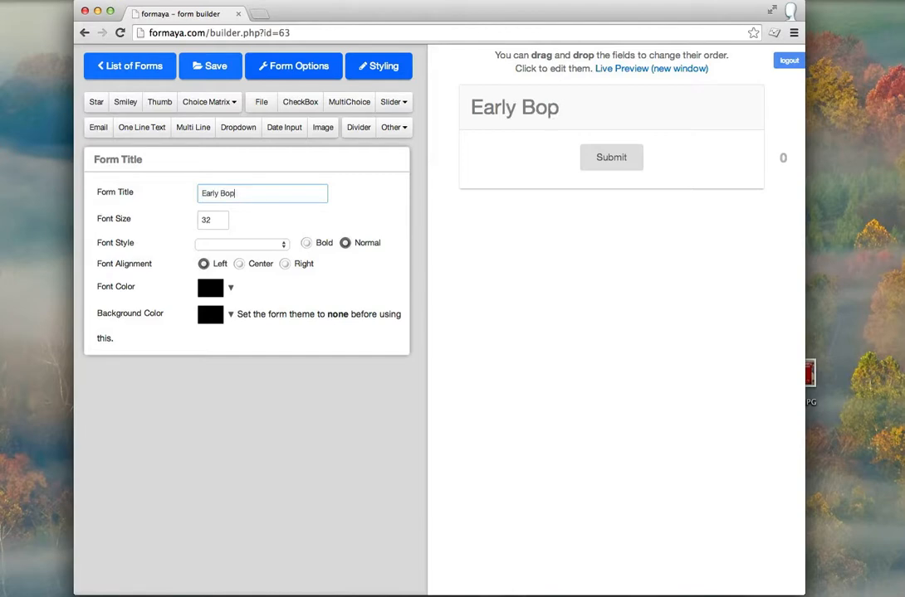
pyautogui.press('BackSpace')
pyautogui.write('oking')
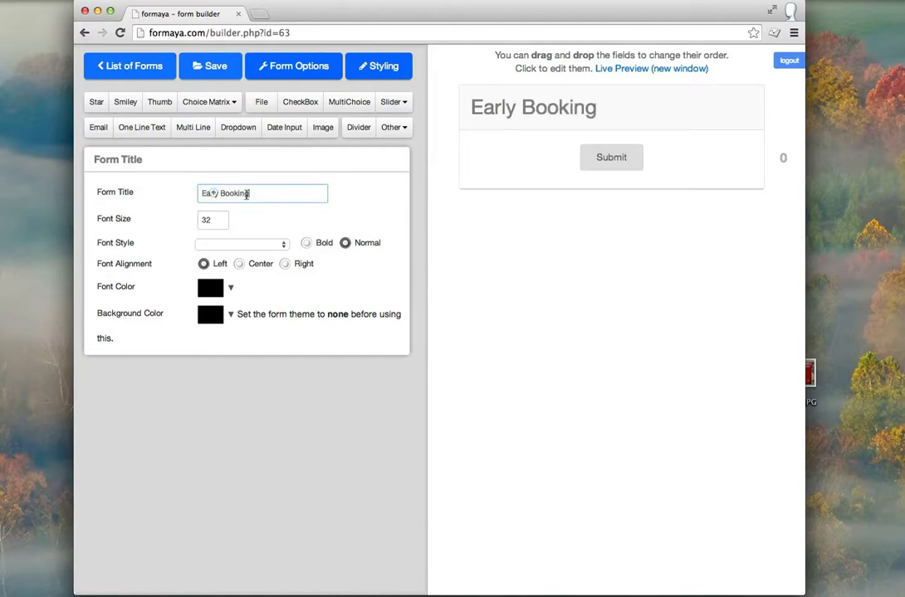
# Step: Style the Early Booking heading with font size 40, centre alignment and a blue colour
pyautogui.doubleClick(221, 217)
pyautogui.doubleClick(221, 217)
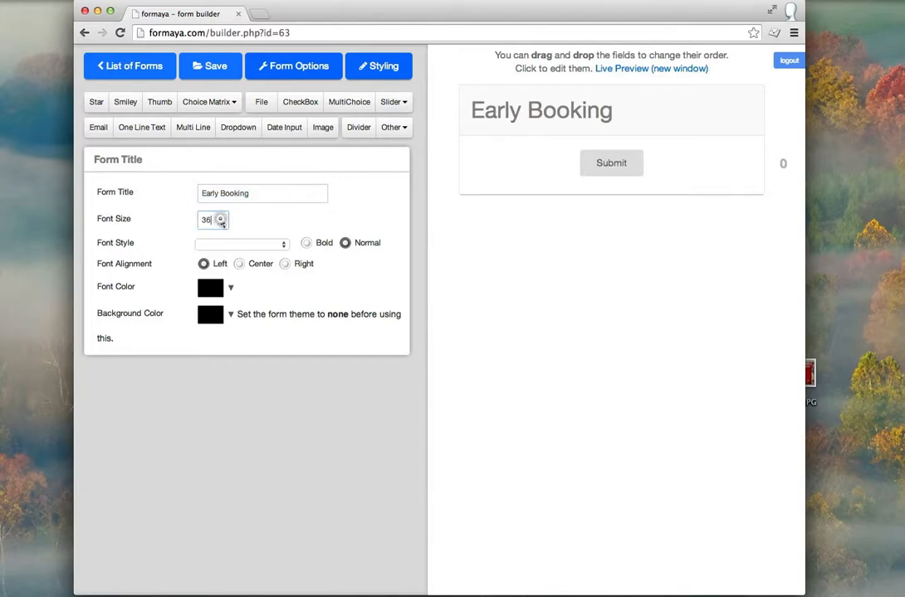
pyautogui.doubleClick(221, 217)
pyautogui.doubleClick(221, 216)
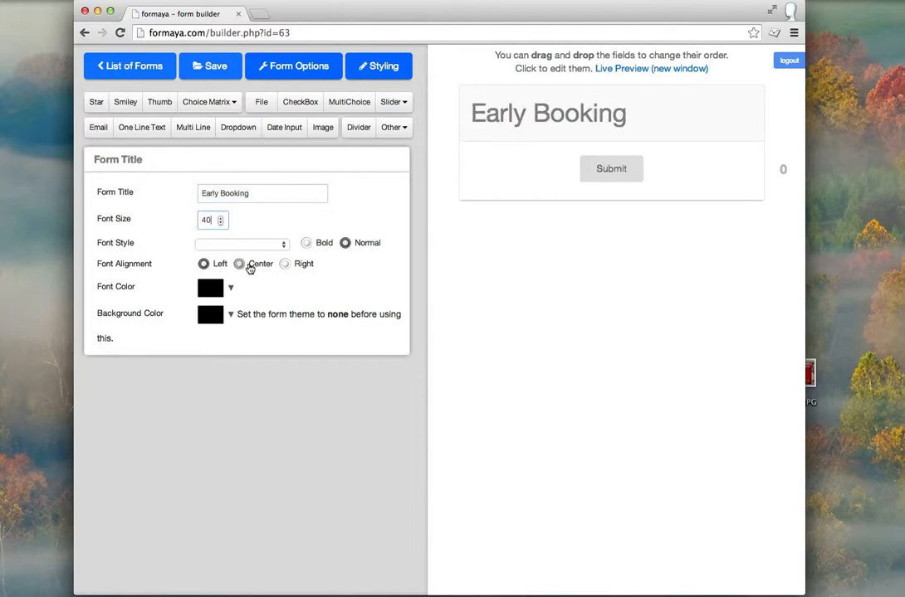
pyautogui.click(240, 264)
pyautogui.click(230, 290)
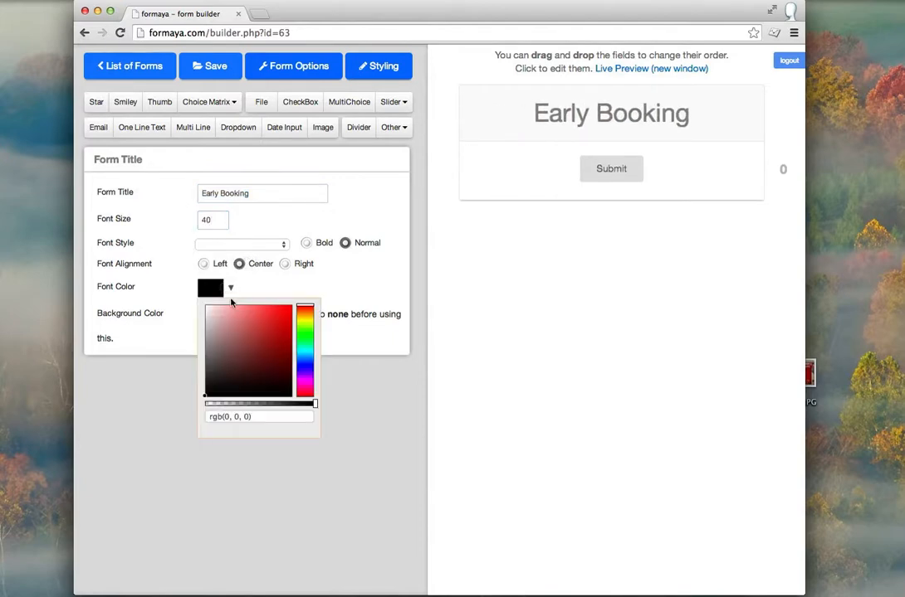
pyautogui.click(306, 363)
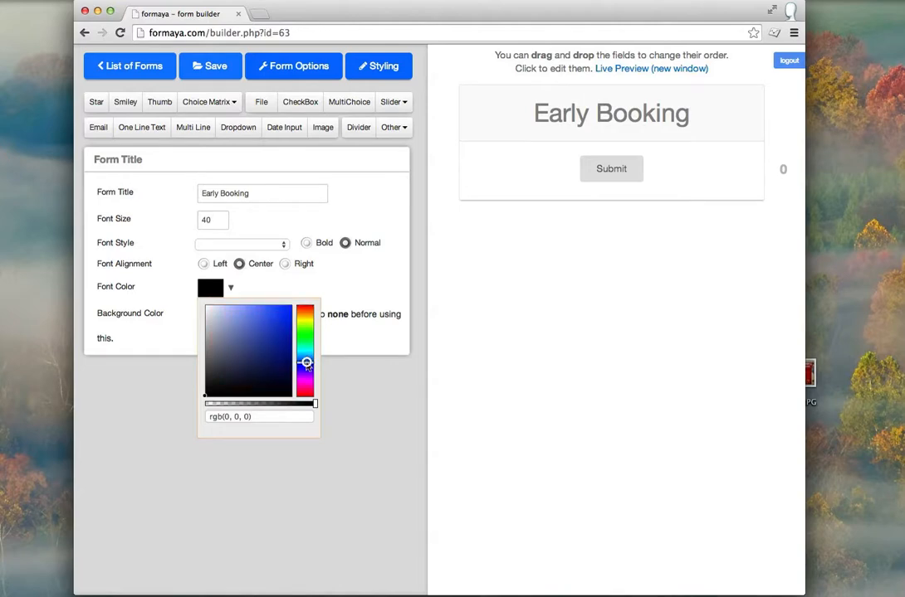
pyautogui.click(276, 312)
pyautogui.click(369, 295)
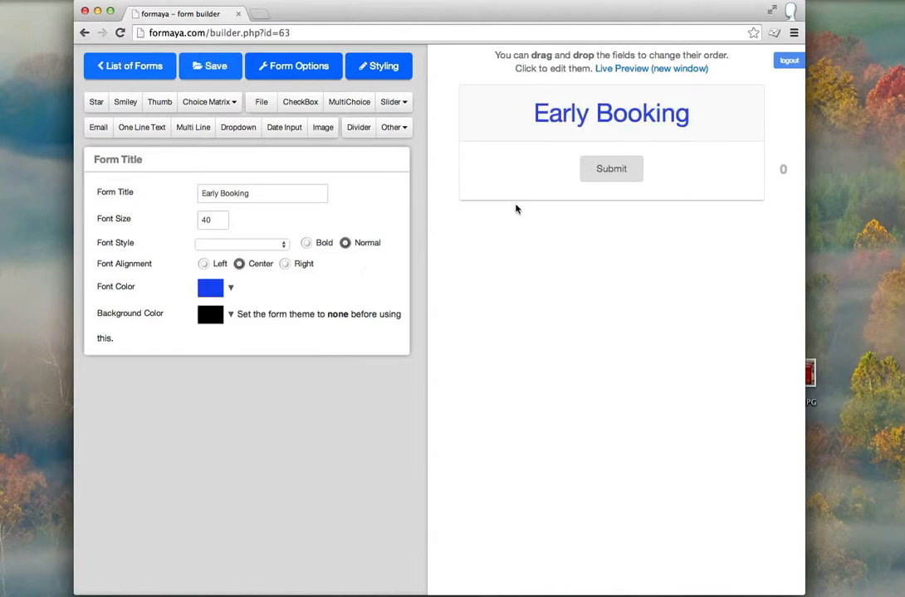
# Step: Relabel the submit button 'Apply Now' and enlarge its text to size 48
pyautogui.click(586, 179)
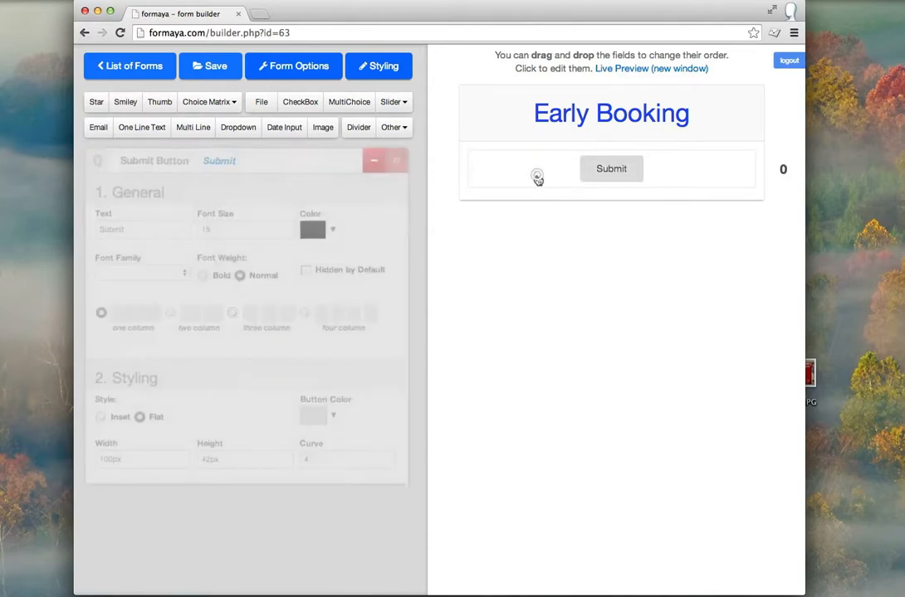
pyautogui.moveTo(132, 229); pyautogui.dragTo(79, 229)
pyautogui.write('App')
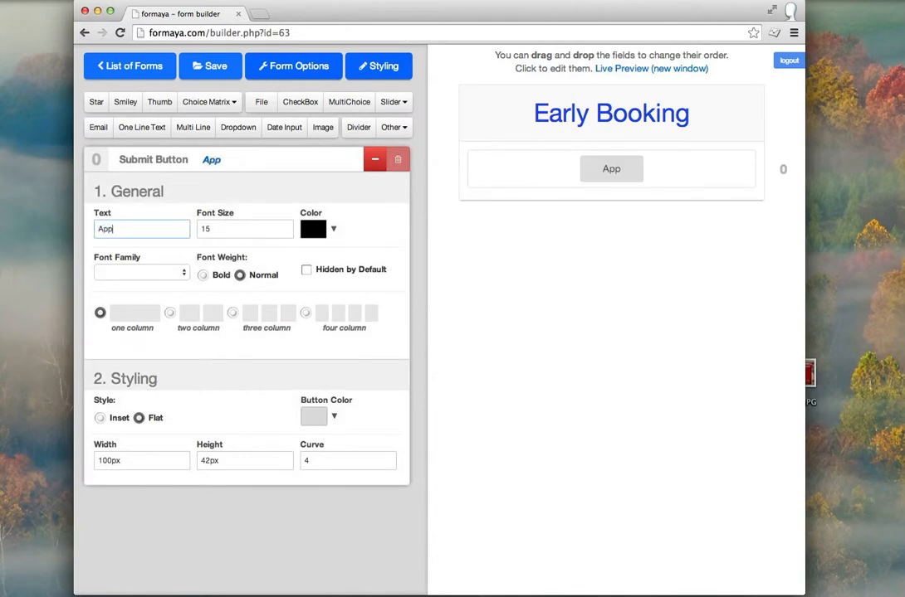
pyautogui.write('ly Now')
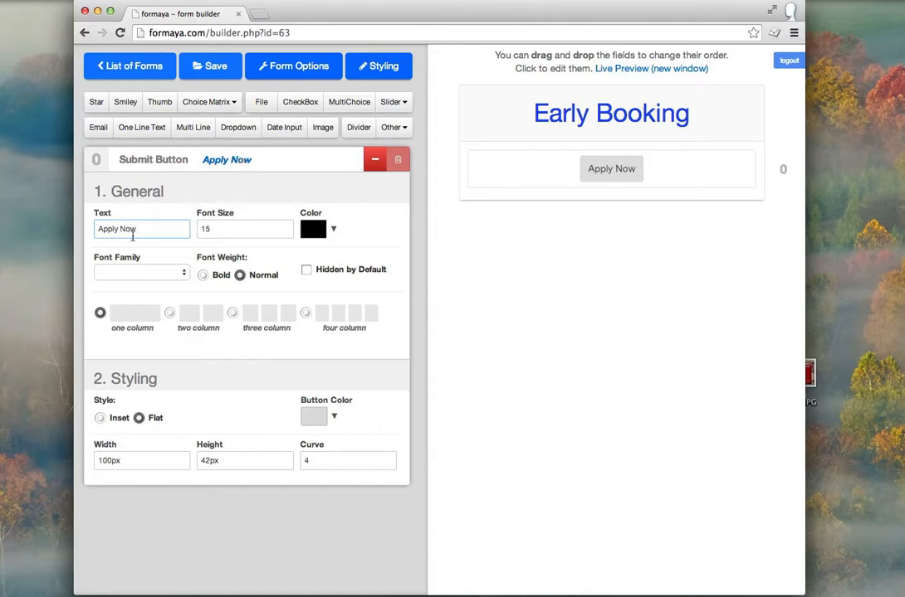
pyautogui.click(240, 229)
pyautogui.click(285, 227)
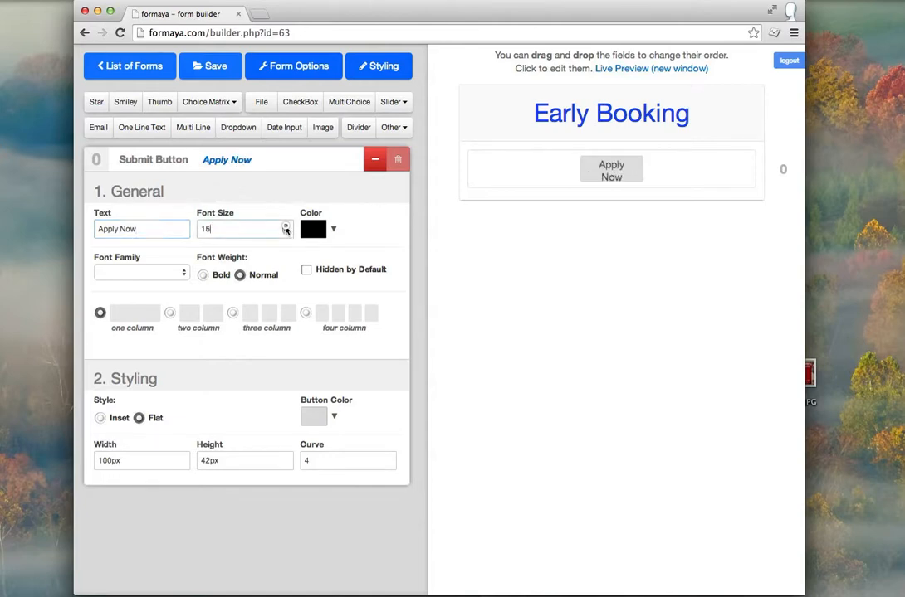
pyautogui.moveTo(285, 227); pyautogui.dragTo(285, 227)
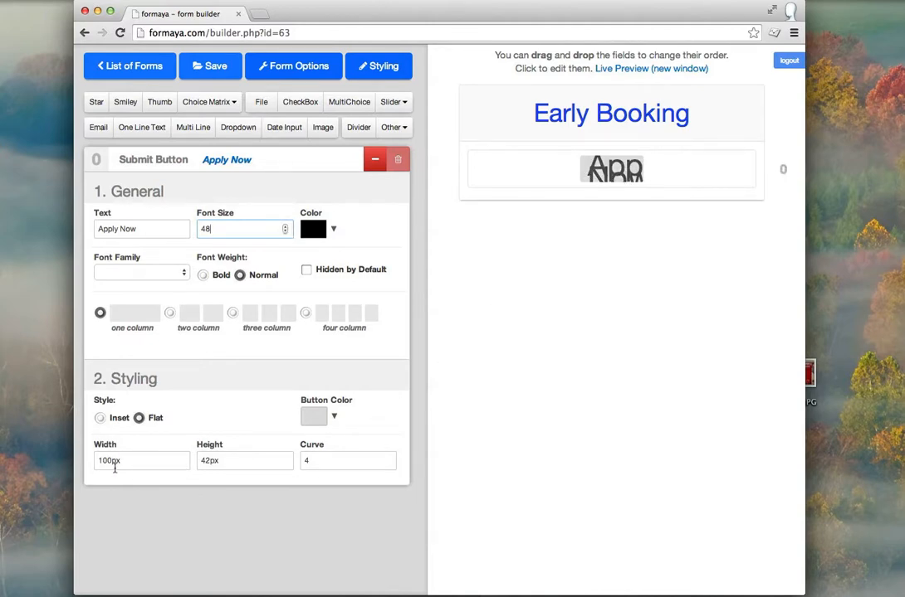
# Step: Set the button width to 300px and height to 62px
pyautogui.click(101, 462)
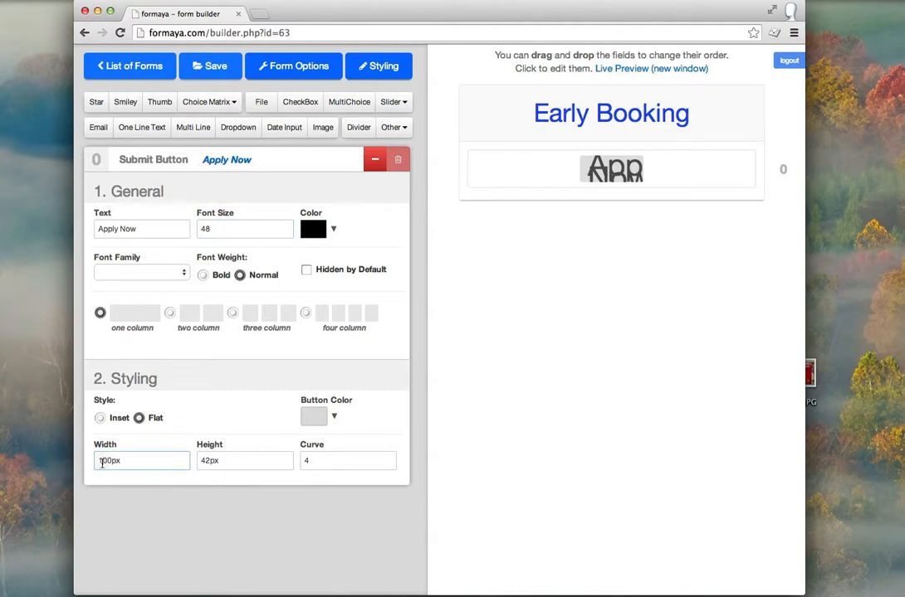
pyautogui.press('BackSpace')
pyautogui.write('3')
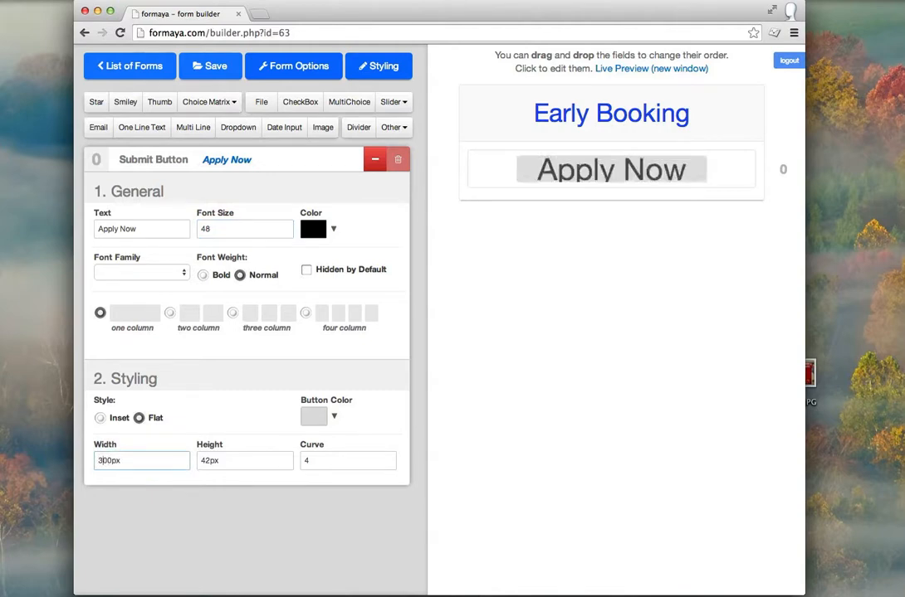
pyautogui.click(204, 461)
pyautogui.press('BackSpace')
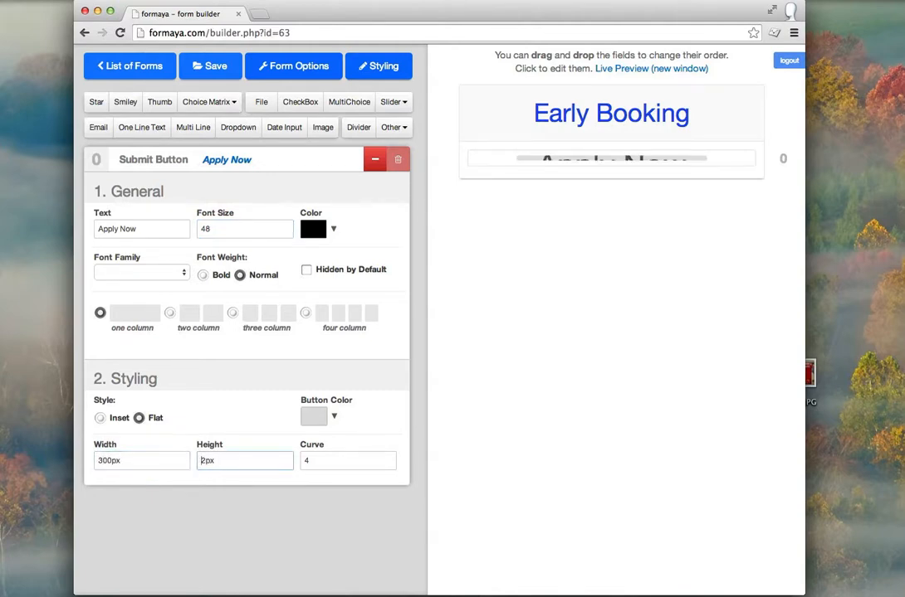
pyautogui.write('5')
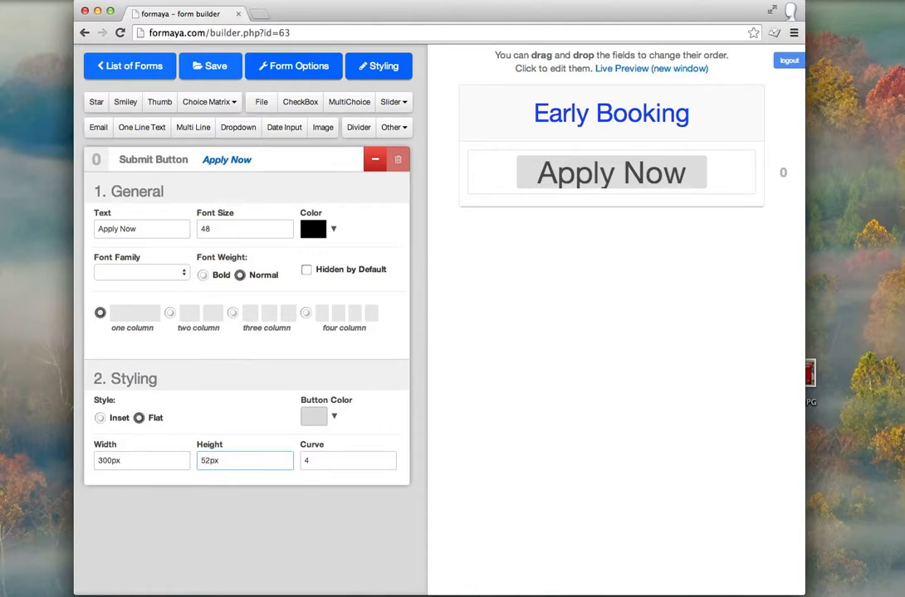
pyautogui.press('BackSpace')
pyautogui.write('6')
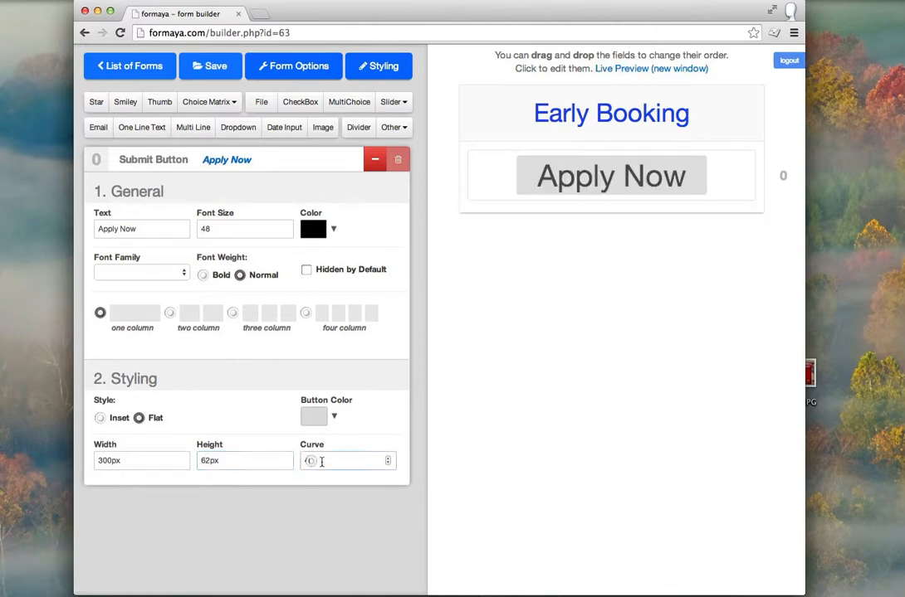
# Step: Give the button a corner curve of 8 and a red fill, then collapse its settings
pyautogui.click(387, 457)
pyautogui.click(386, 457)
pyautogui.click(386, 457)
pyautogui.click(387, 457)
pyautogui.click(335, 418)
pyautogui.click(377, 442)
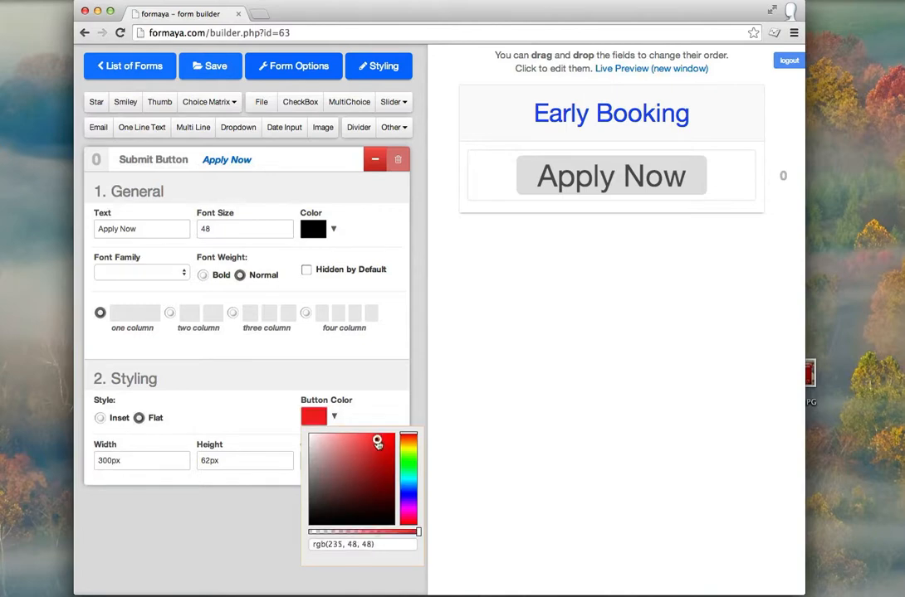
pyautogui.click(386, 414)
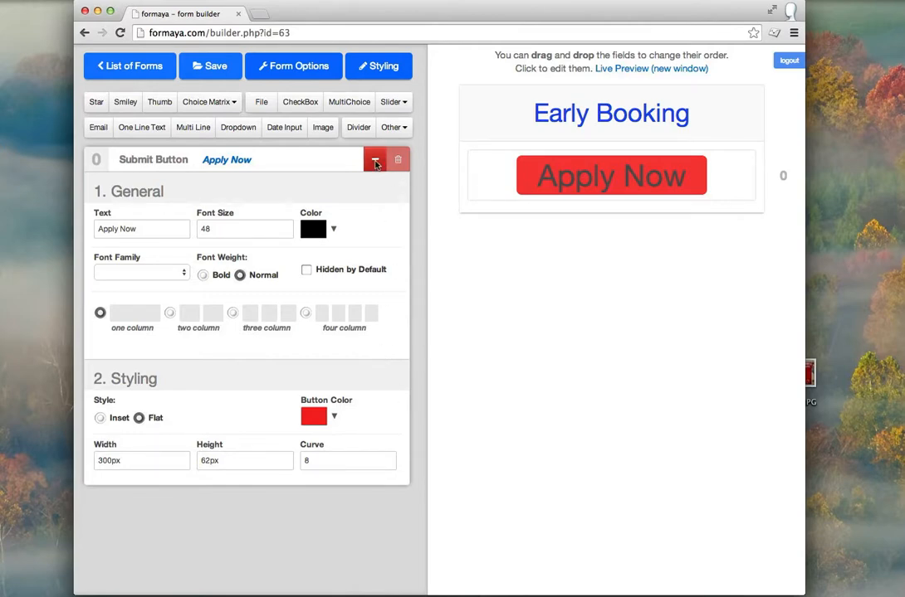
pyautogui.click(375, 162)
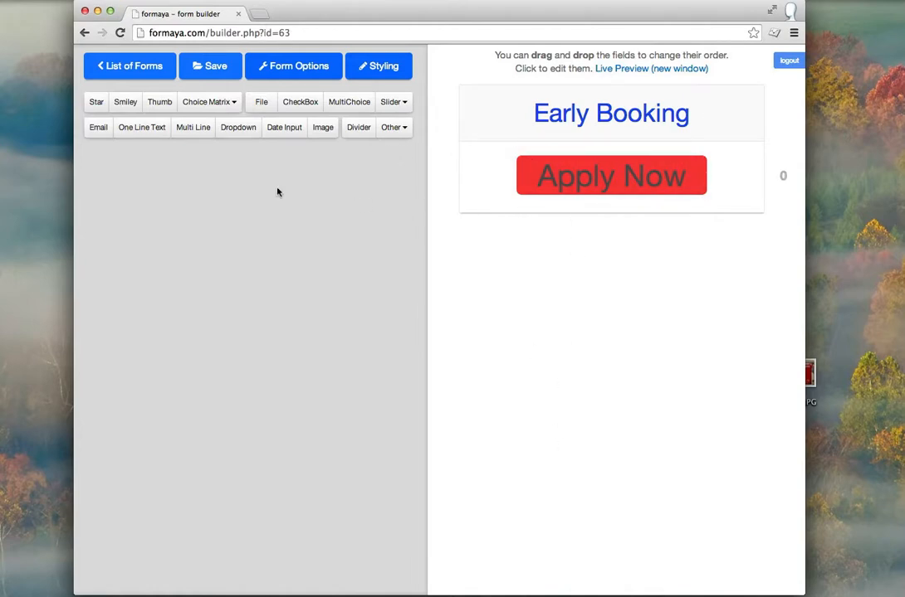
# Step: Insert an Email field and a Country dropdown into the Early Booking form, then select the dropdown
pyautogui.click(99, 129)
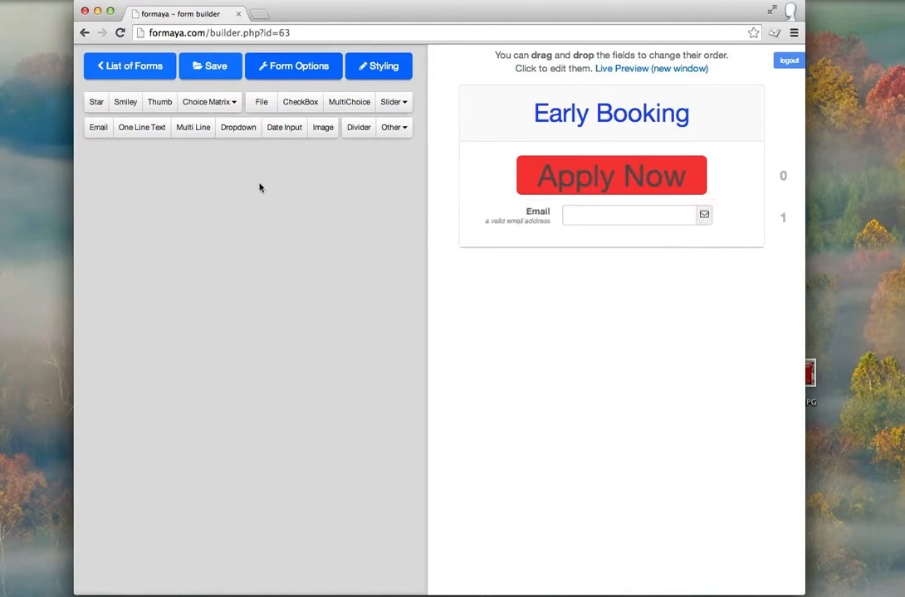
pyautogui.click(239, 131)
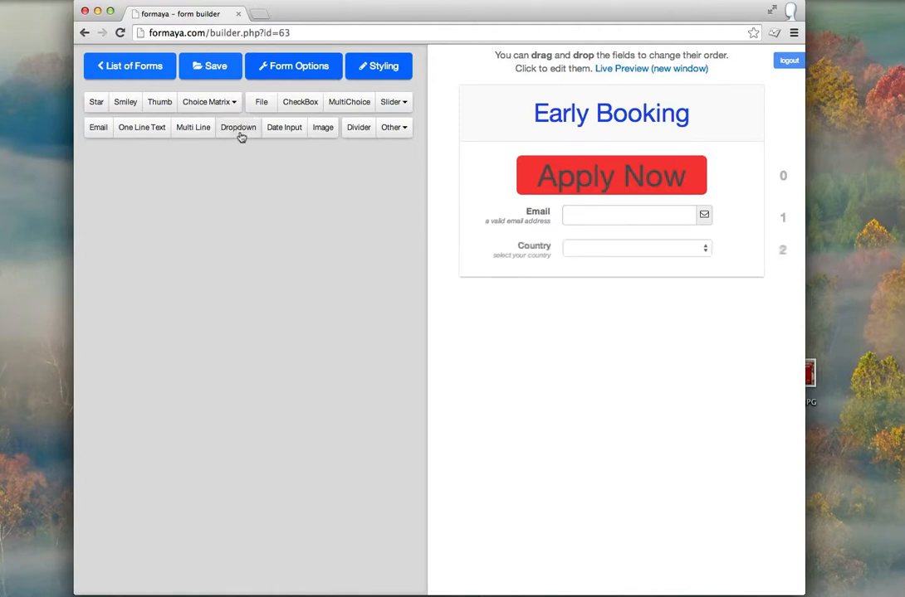
pyautogui.click(481, 255)
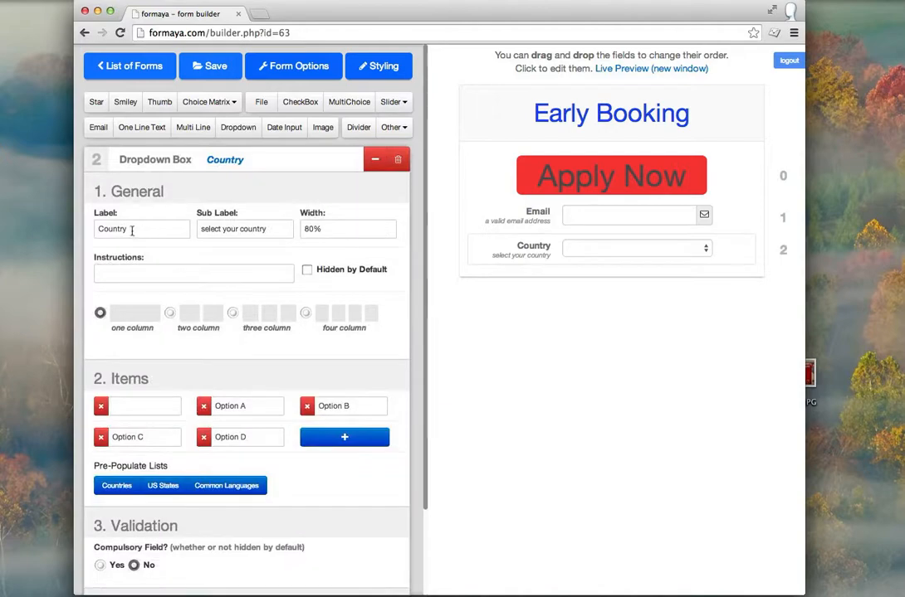
# Step: Label the dropdown 'Course Date' with sub label 'Please choose start month'
pyautogui.moveTo(139, 230); pyautogui.dragTo(71, 228)
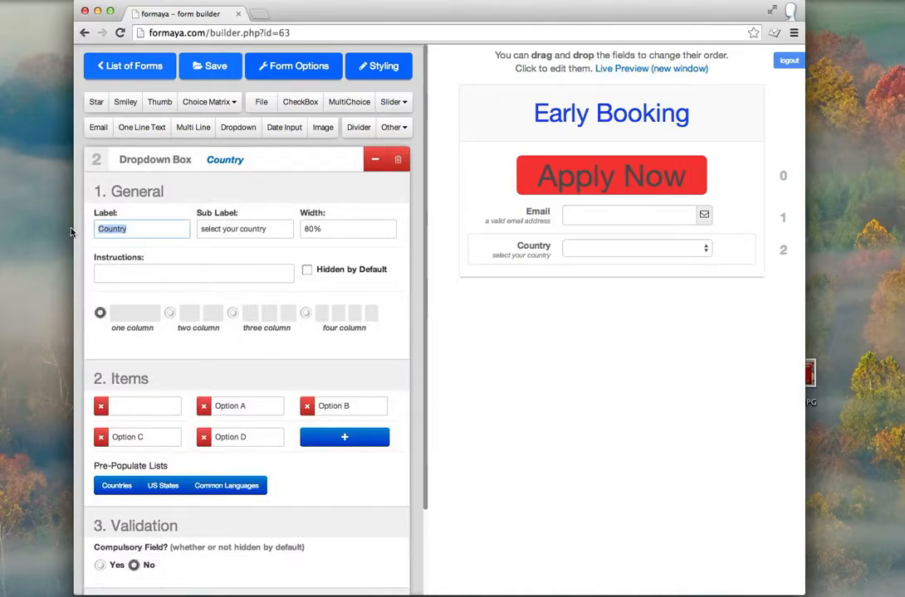
pyautogui.write('Date')
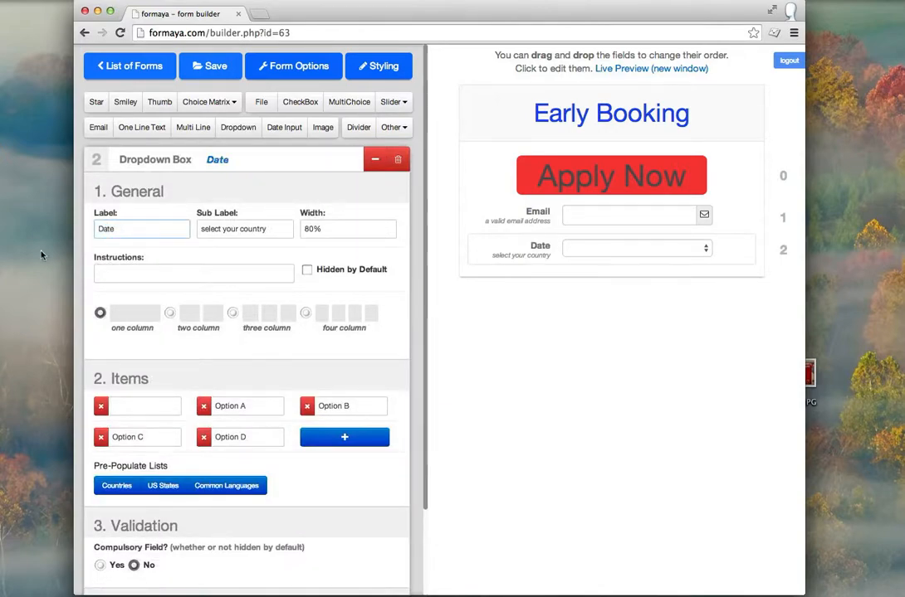
pyautogui.click(100, 229)
pyautogui.write('Course')
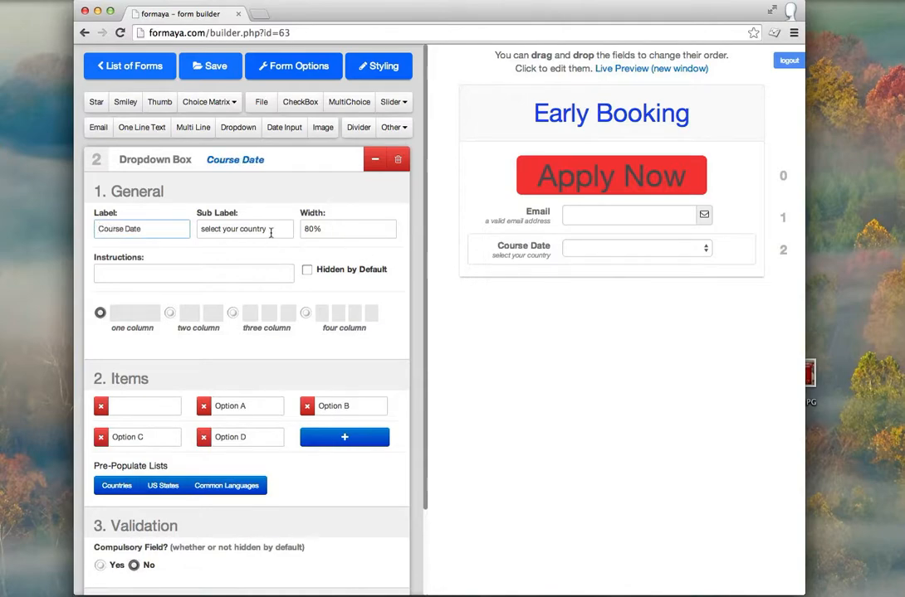
pyautogui.moveTo(268, 229); pyautogui.dragTo(201, 227)
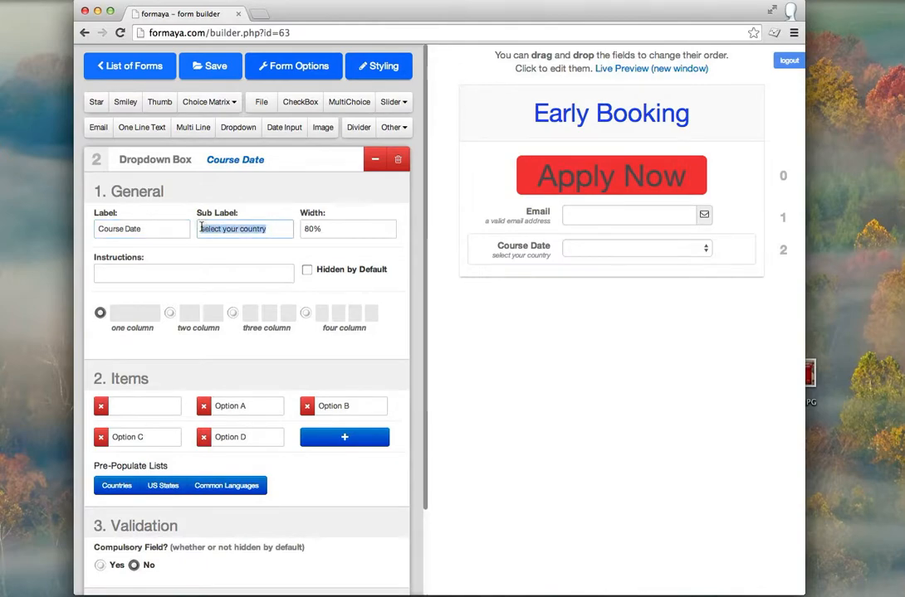
pyautogui.write('Please')
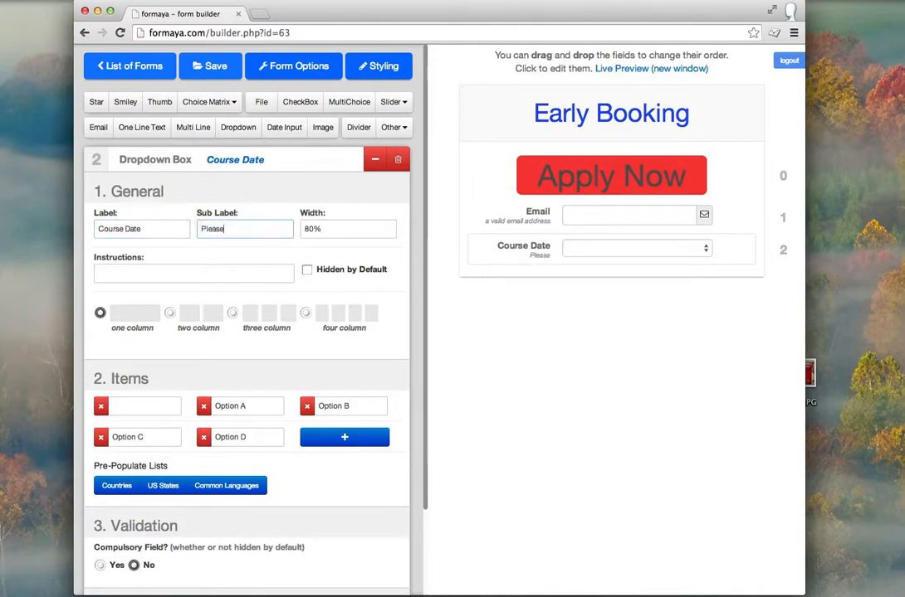
pyautogui.write(' choose start')
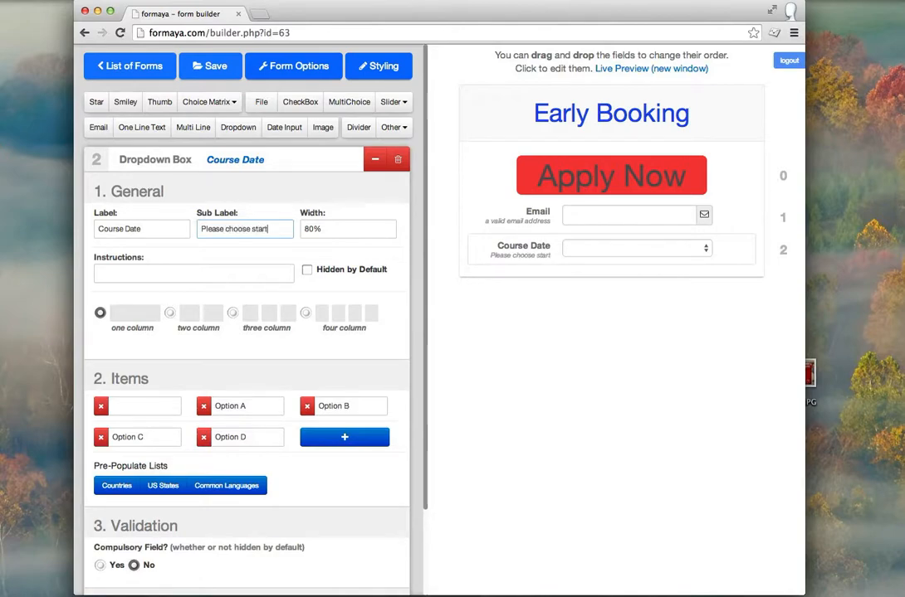
pyautogui.write(' month')
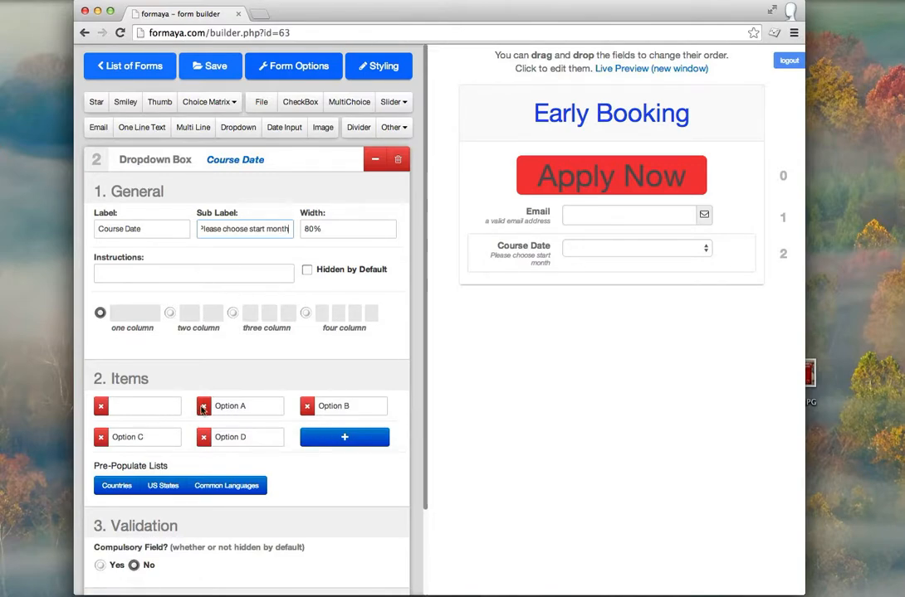
# Step: Replace dropdown items Option A–D with September, October, November and December
pyautogui.click(706, 250)
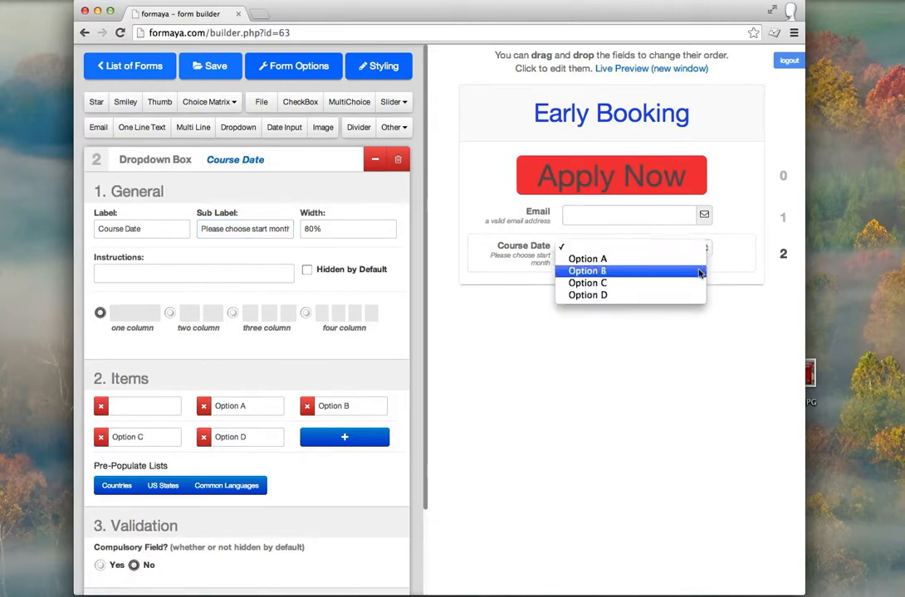
pyautogui.click(258, 404)
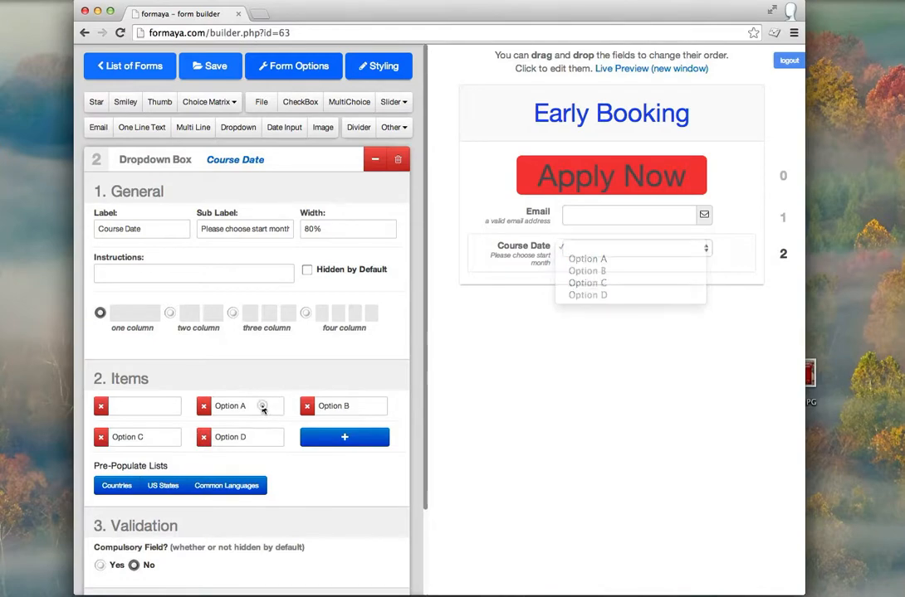
pyautogui.moveTo(274, 406); pyautogui.dragTo(199, 408)
pyautogui.write('September')
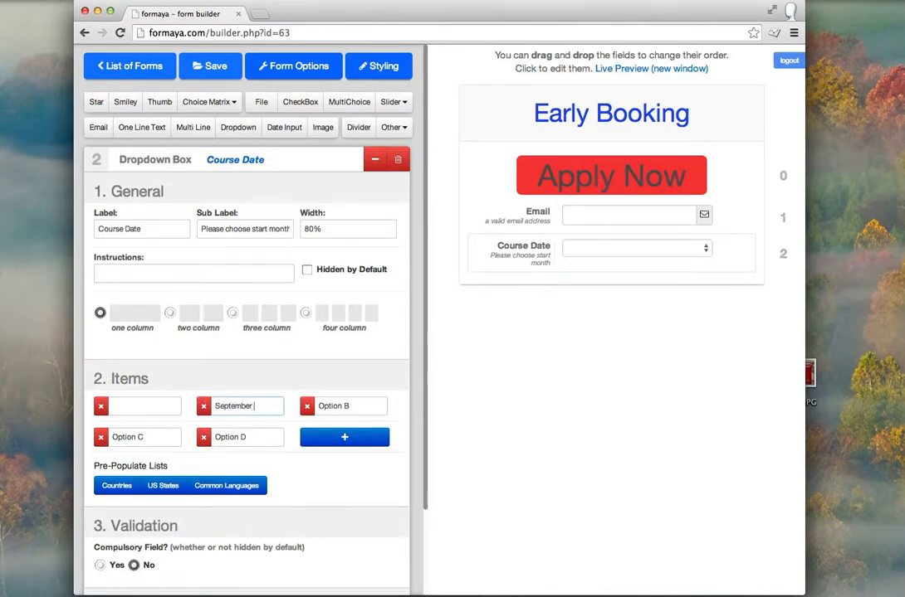
pyautogui.moveTo(349, 407); pyautogui.dragTo(291, 404)
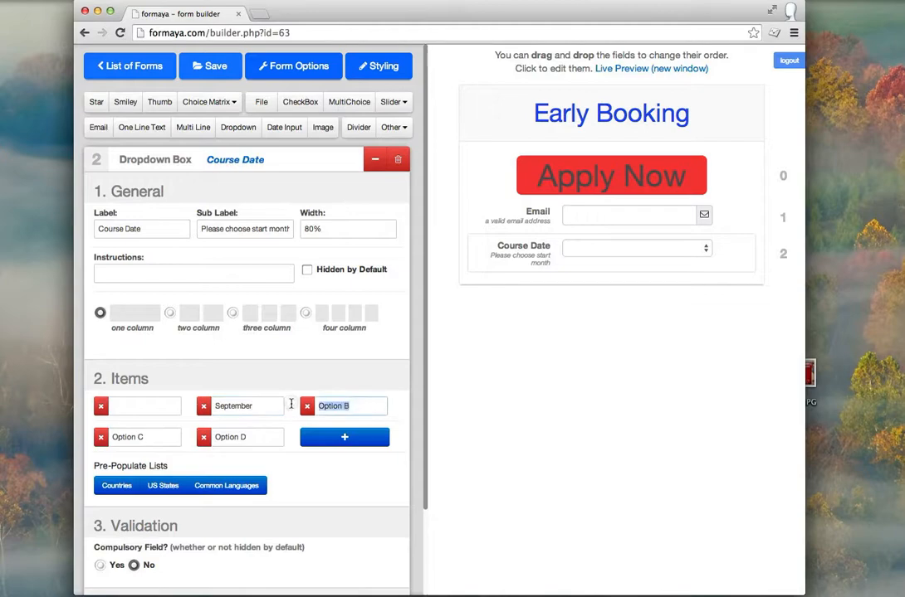
pyautogui.write('October')
pyautogui.moveTo(157, 437); pyautogui.dragTo(111, 437)
pyautogui.write('November')
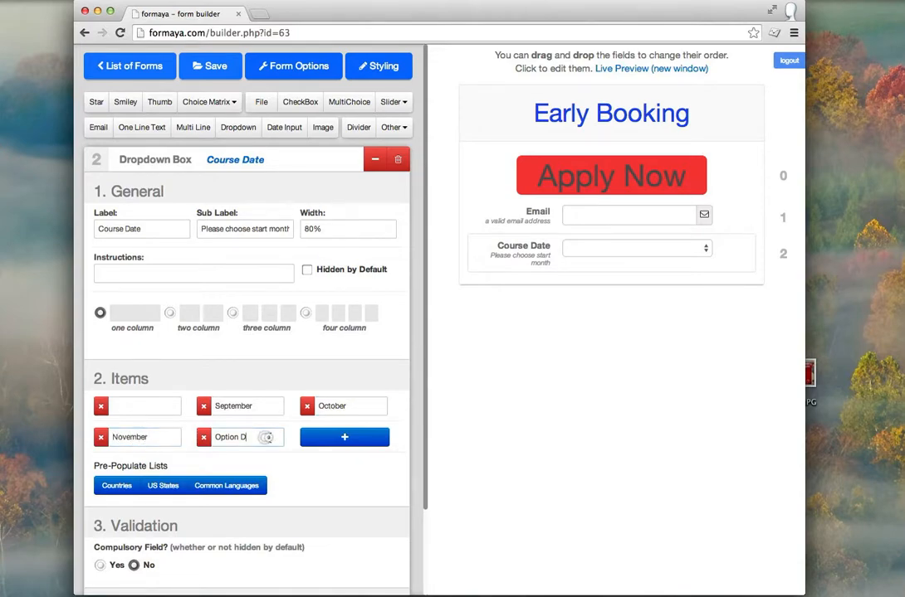
pyautogui.moveTo(249, 437); pyautogui.dragTo(212, 437)
pyautogui.write('December')
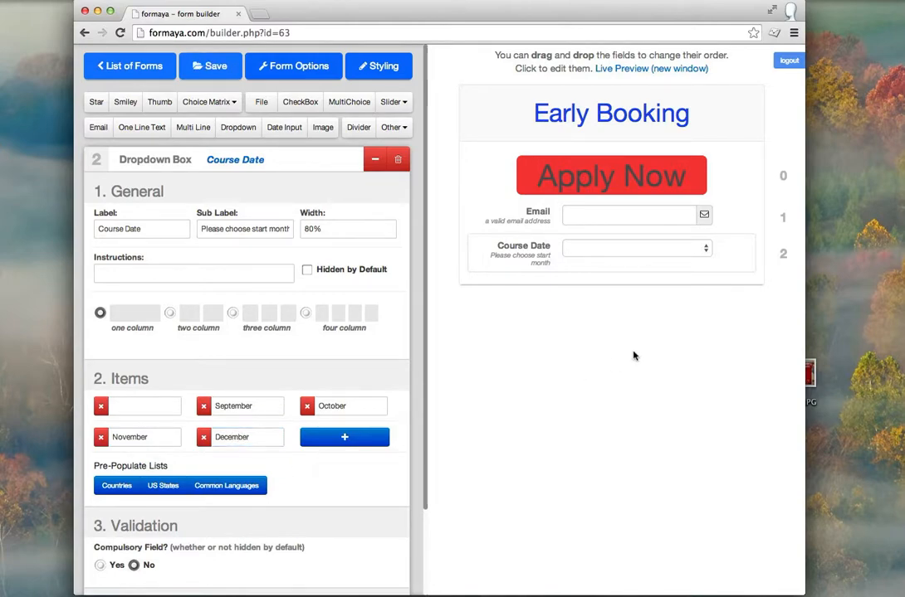
# Step: Add a fifth dropdown item, January, and verify the months in the preview
pyautogui.click(693, 249)
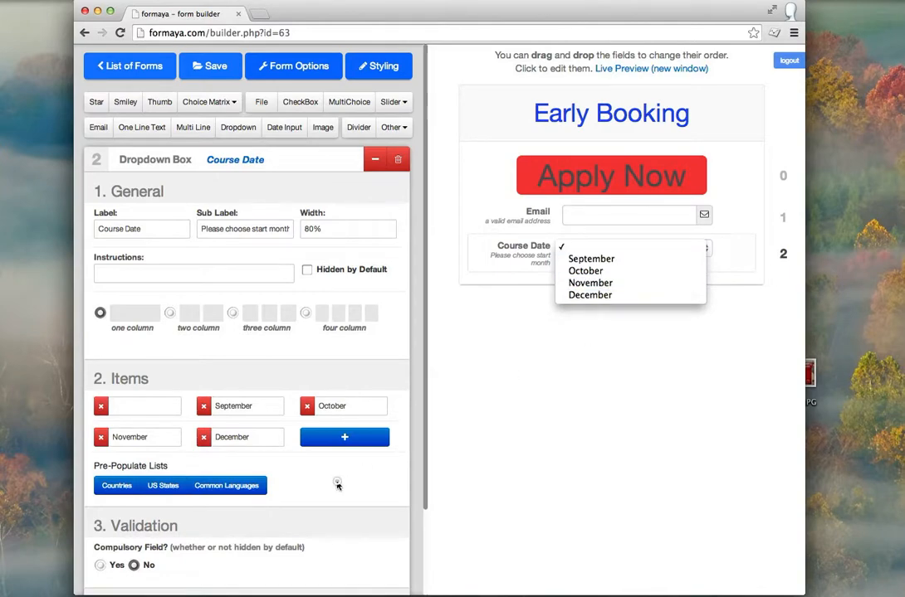
pyautogui.click(337, 448)
pyautogui.click(337, 439)
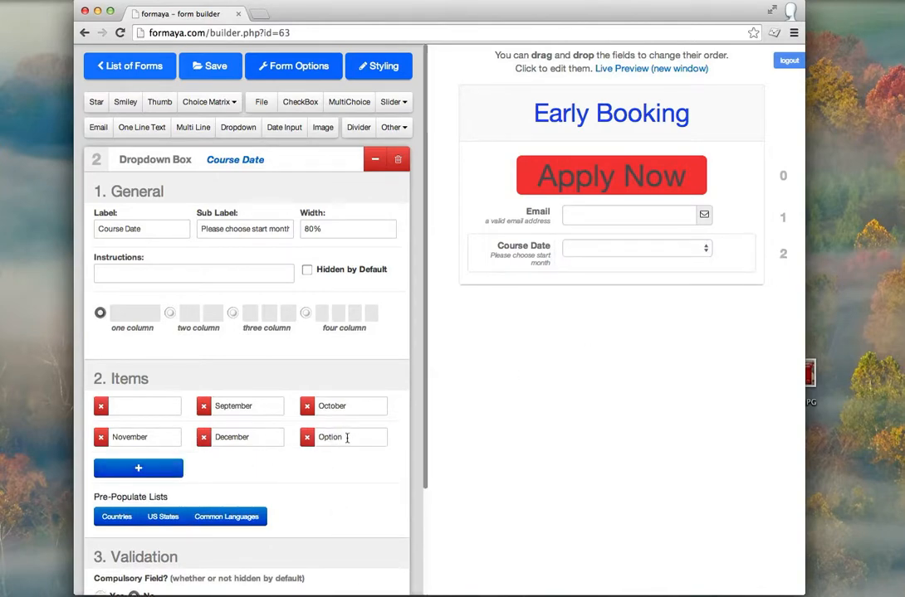
pyautogui.moveTo(346, 438); pyautogui.dragTo(312, 437)
pyautogui.write('January')
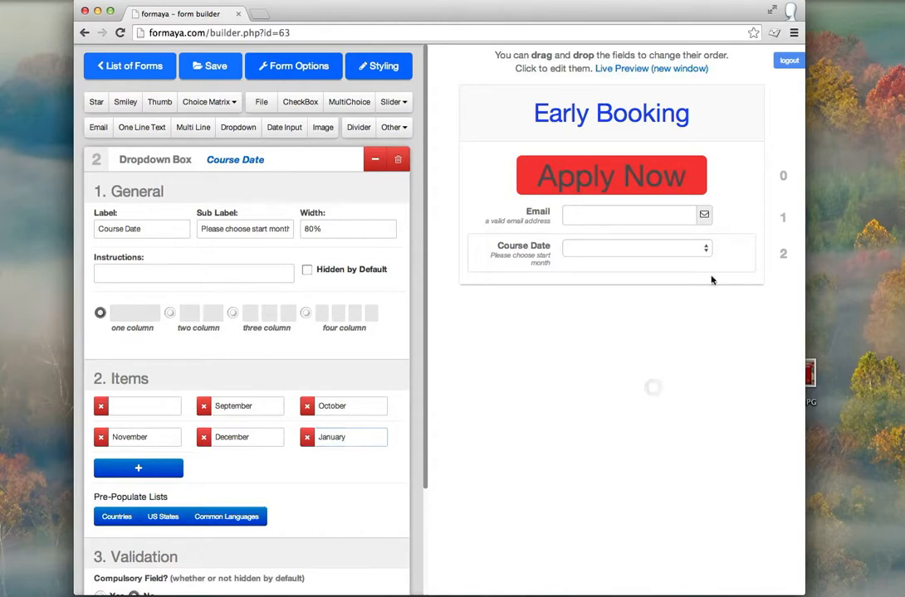
pyautogui.click(704, 248)
pyautogui.click(619, 368)
# Step: Collapse the Course Date settings and insert a Custom block from the Other field types
pyautogui.click(375, 160)
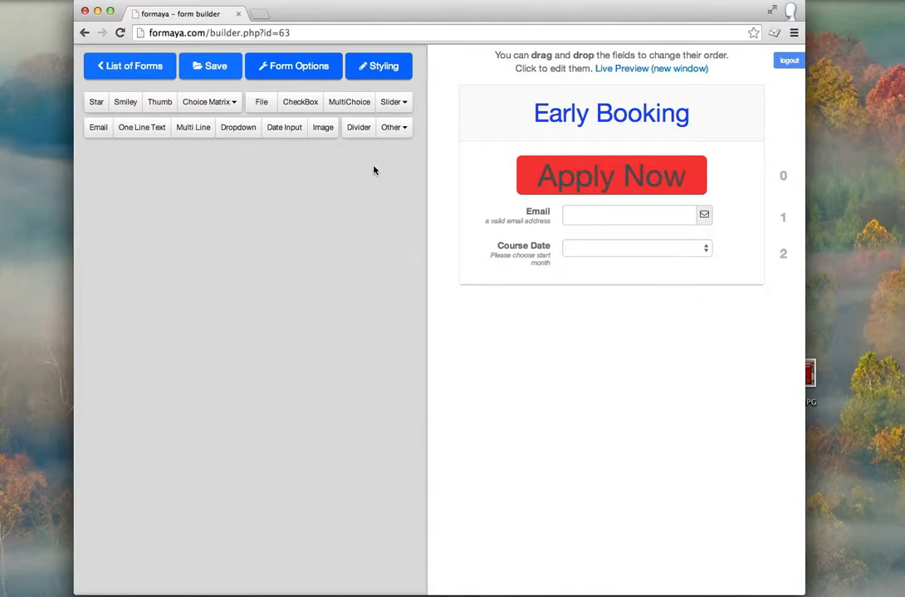
pyautogui.click(405, 131)
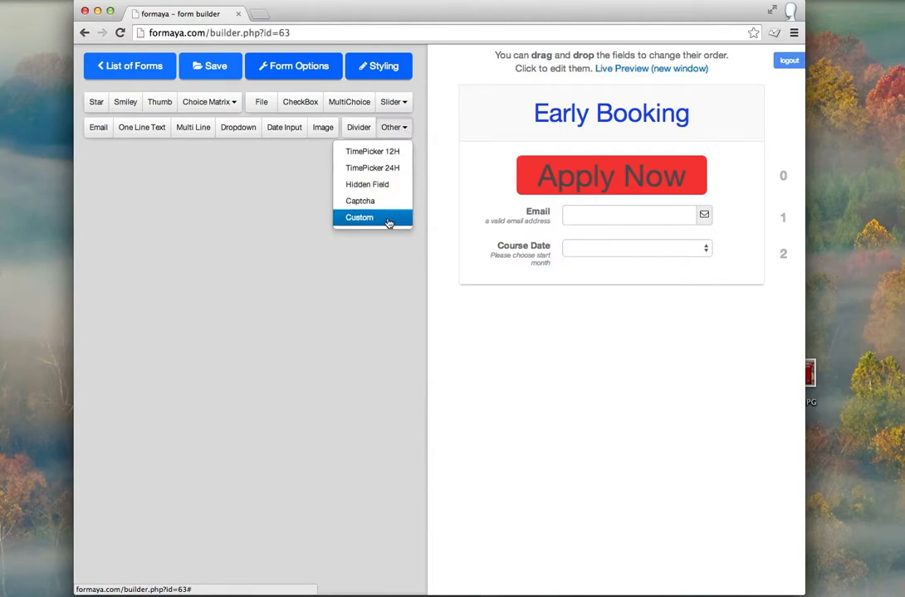
pyautogui.click(137, 129)
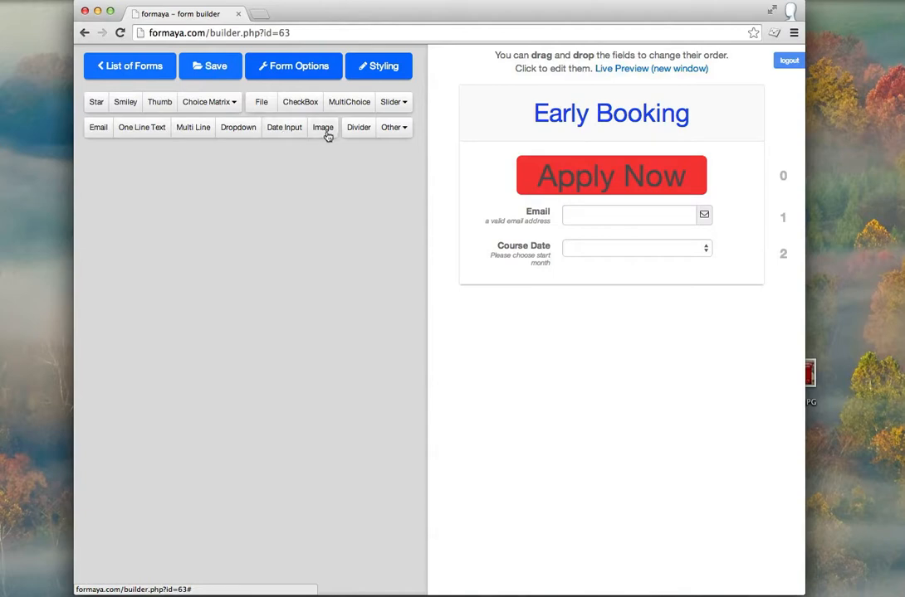
pyautogui.click(401, 133)
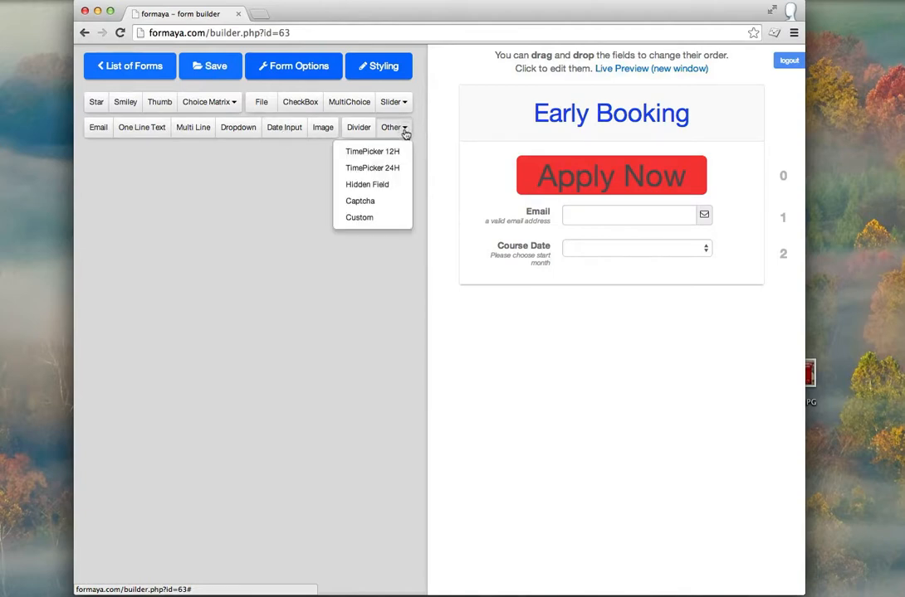
pyautogui.click(387, 222)
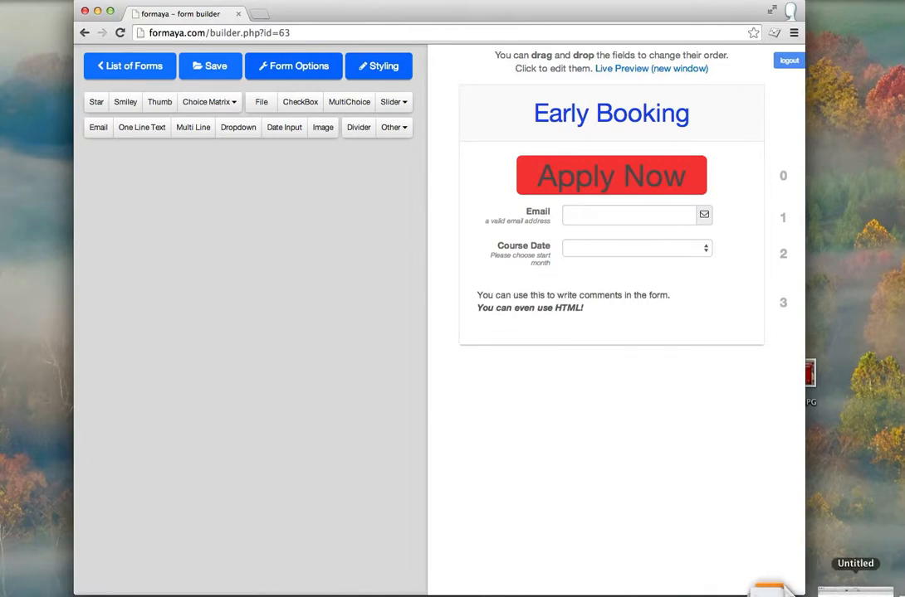
pyautogui.click(855, 589)
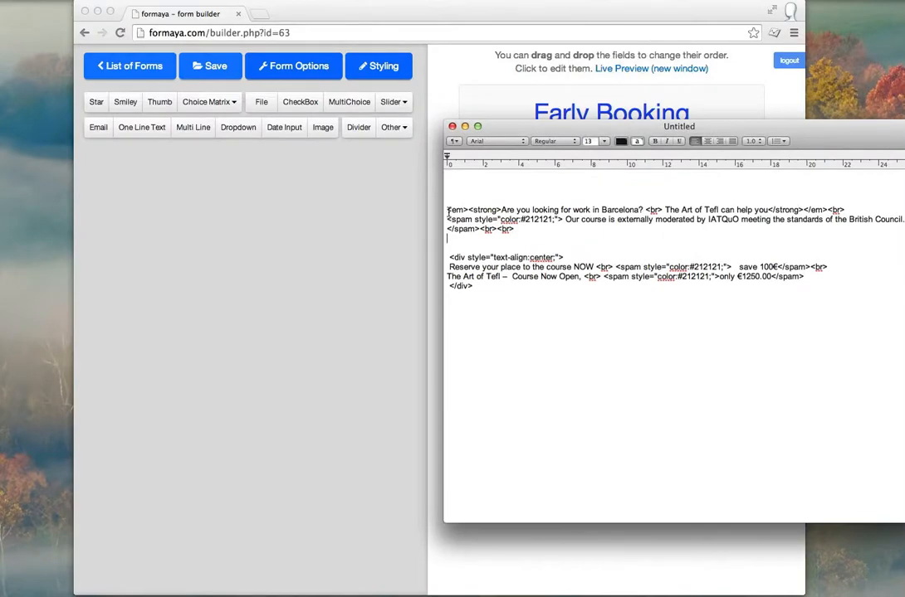
# Step: Copy the Barcelona course HTML from the TextEdit note and minimize the note
pyautogui.moveTo(446, 210); pyautogui.dragTo(486, 288)
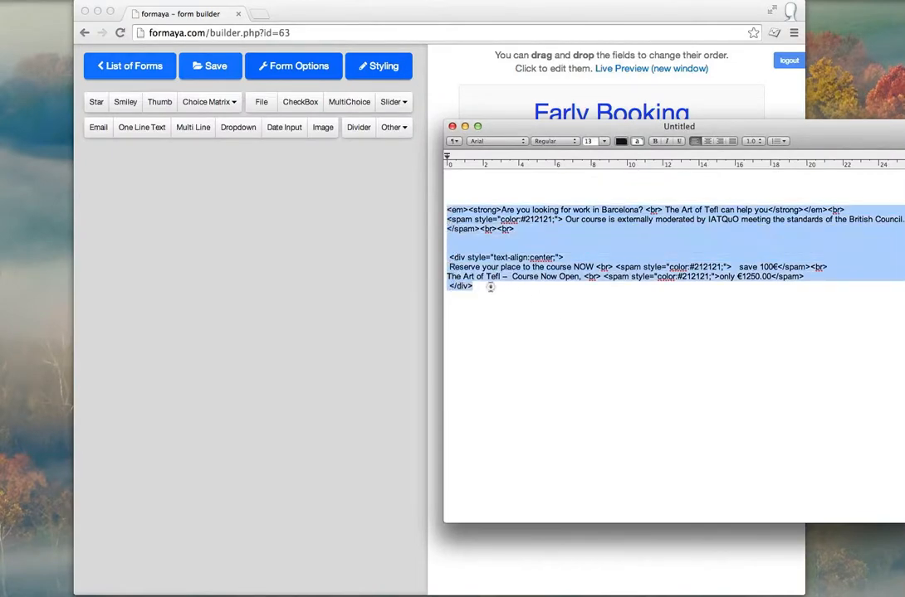
pyautogui.press('super+c')
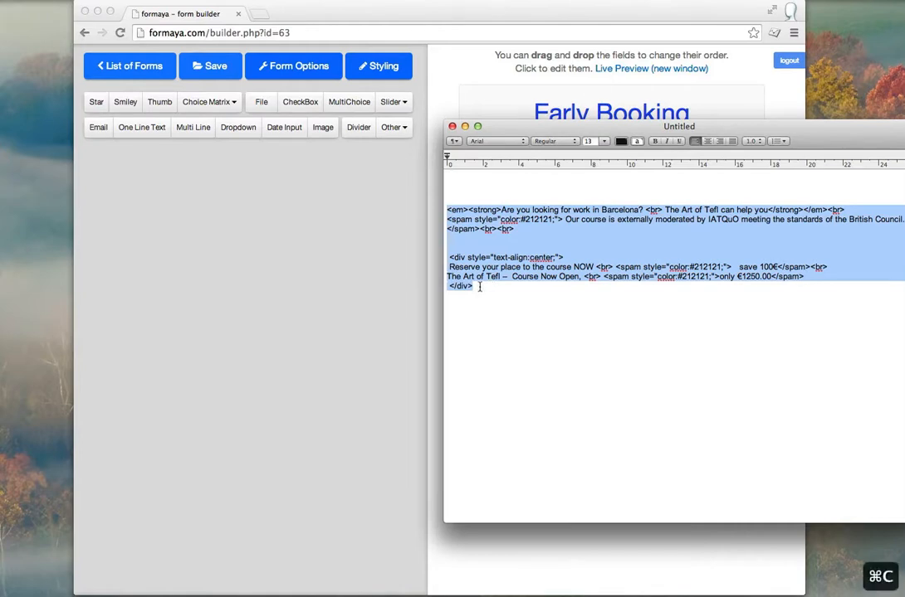
pyautogui.click(465, 126)
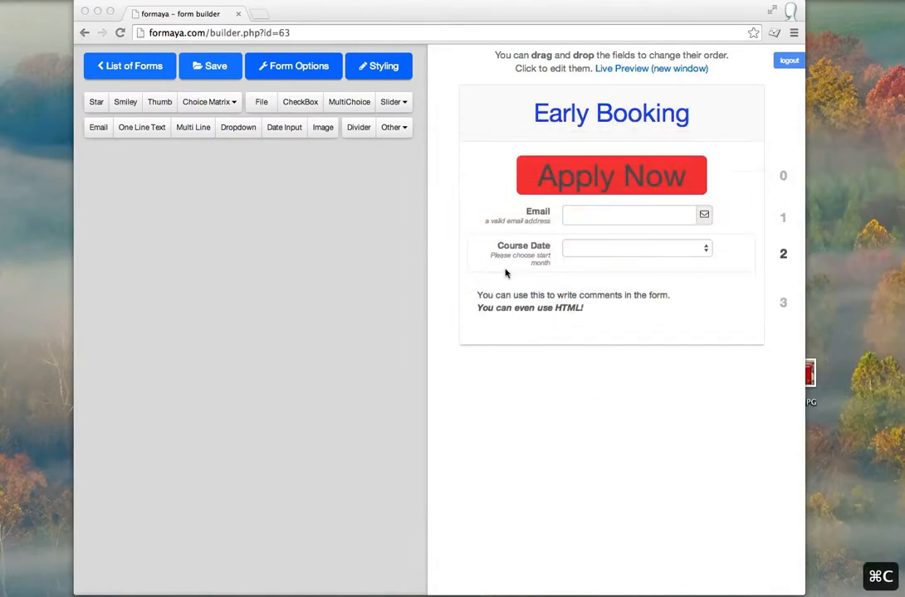
# Step: Replace the Custom Text block's sample comment with the pasted Barcelona course HTML
pyautogui.click(474, 318)
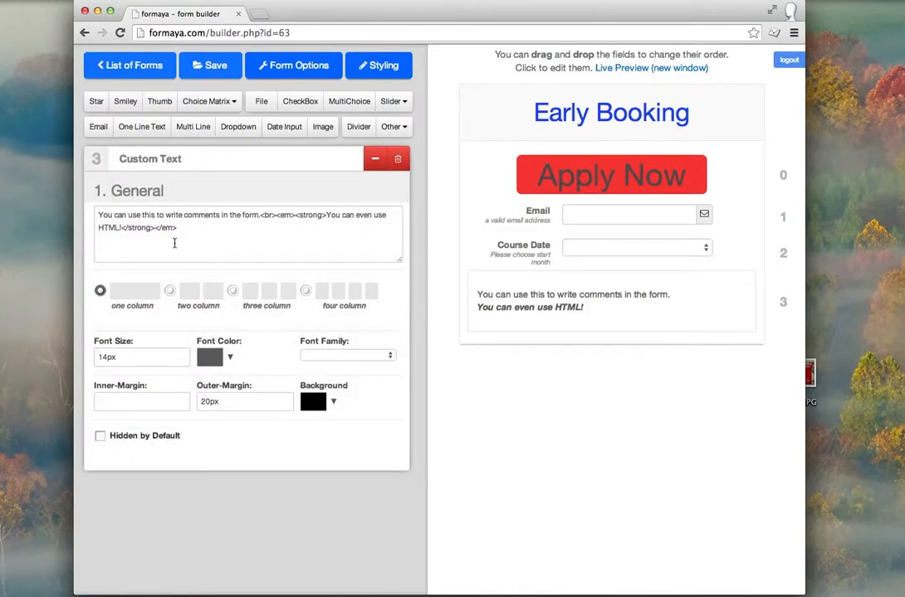
pyautogui.moveTo(178, 229); pyautogui.dragTo(97, 215)
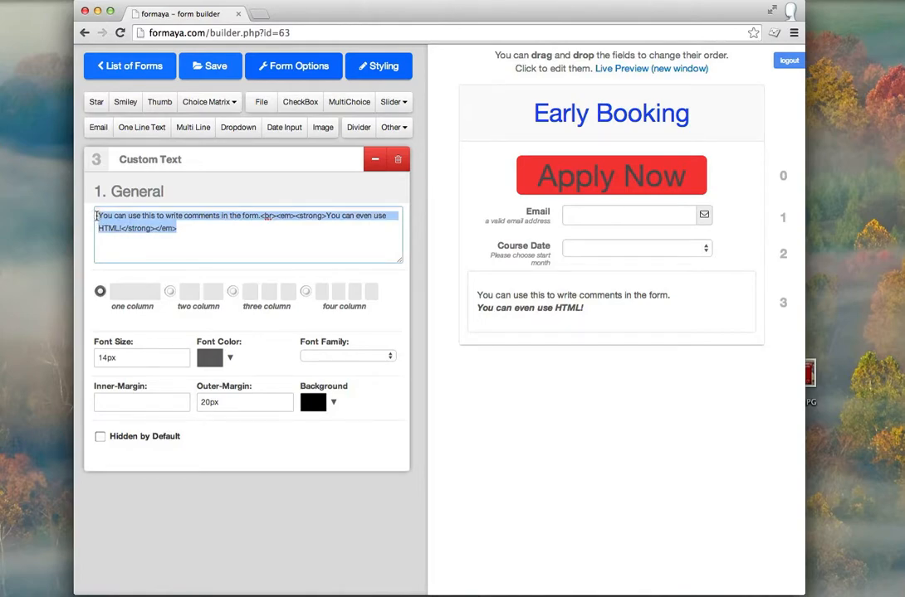
pyautogui.press('super+v')
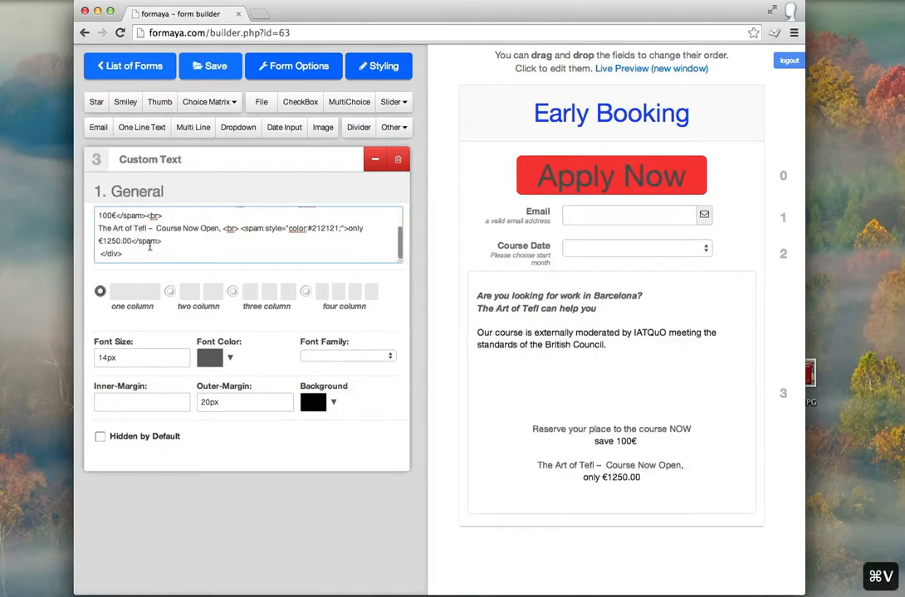
pyautogui.scroll(5, 224, 224)
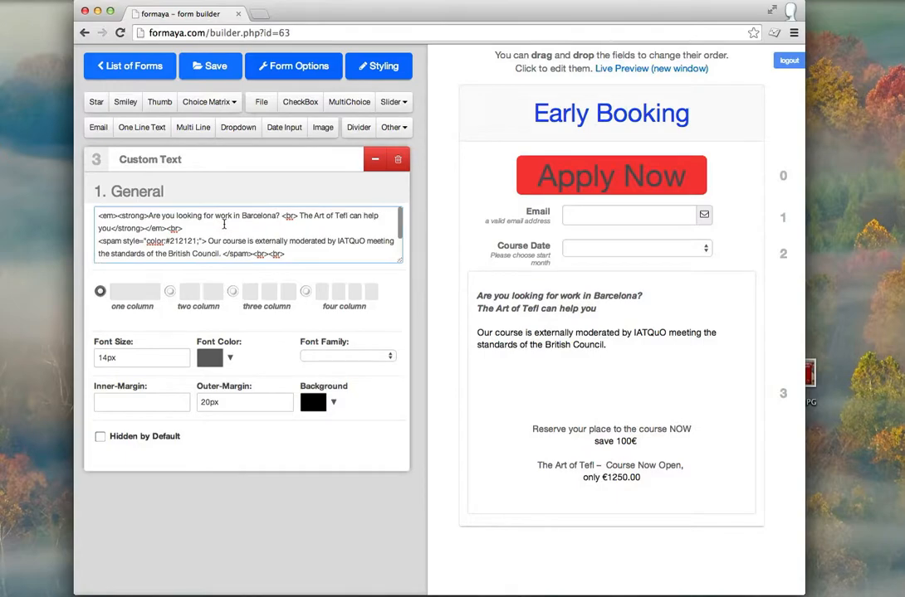
# Step: Set the promotion text block's font colour to a strong, saturated blue
pyautogui.click(231, 360)
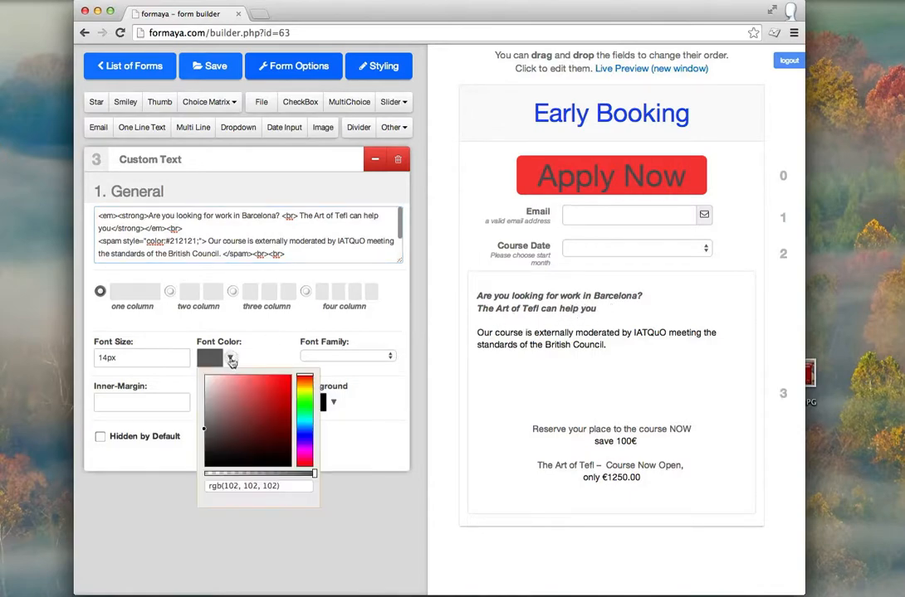
pyautogui.click(304, 435)
pyautogui.click(283, 385)
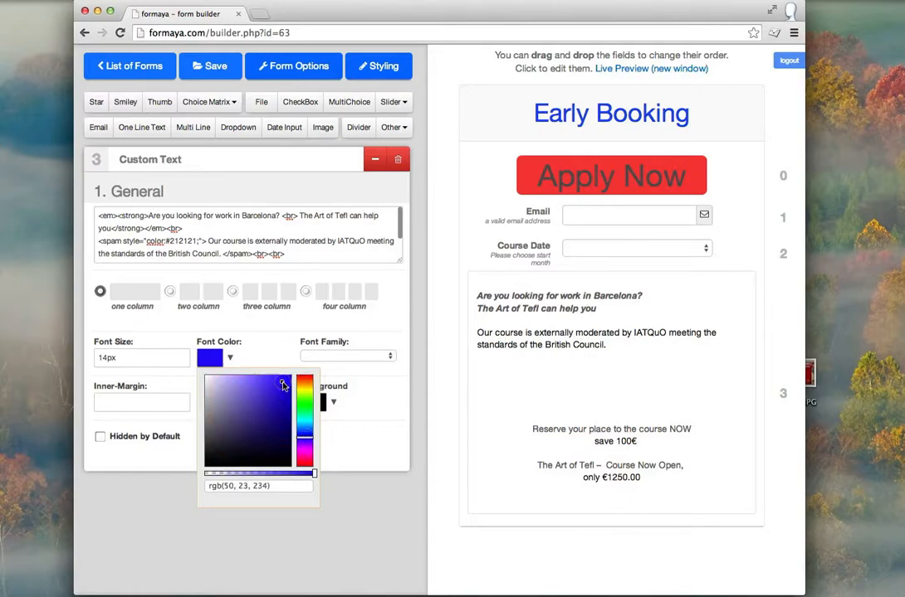
pyautogui.click(367, 373)
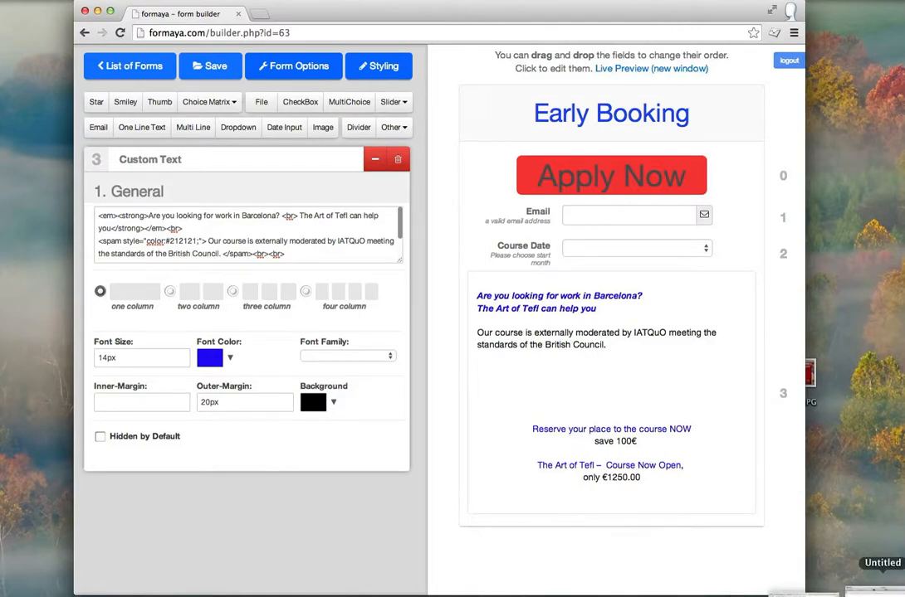
pyautogui.click(755, 592)
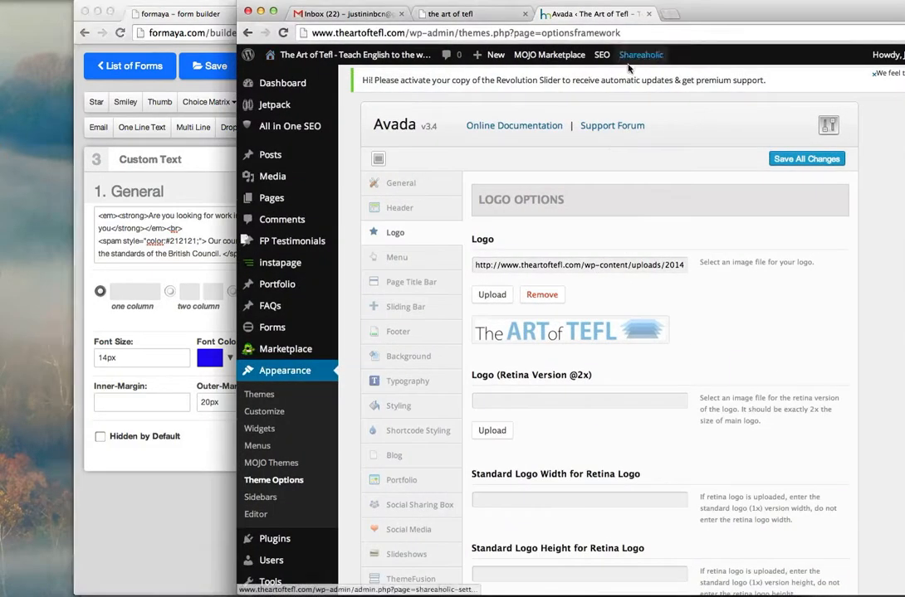
# Step: Search YouTube for 'theartoftefl' and open the paused 'Use Your Glasses' video
pyautogui.click(674, 14)
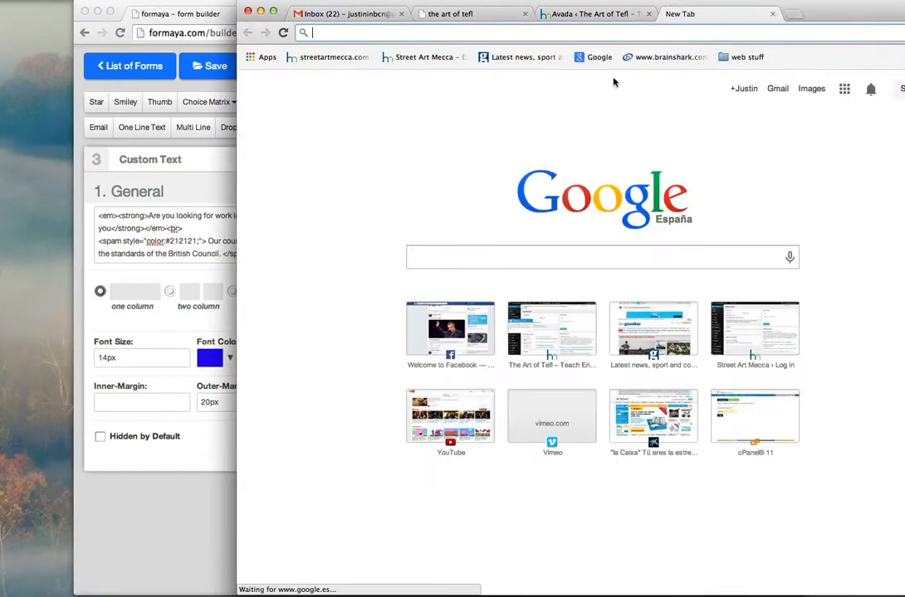
pyautogui.click(461, 405)
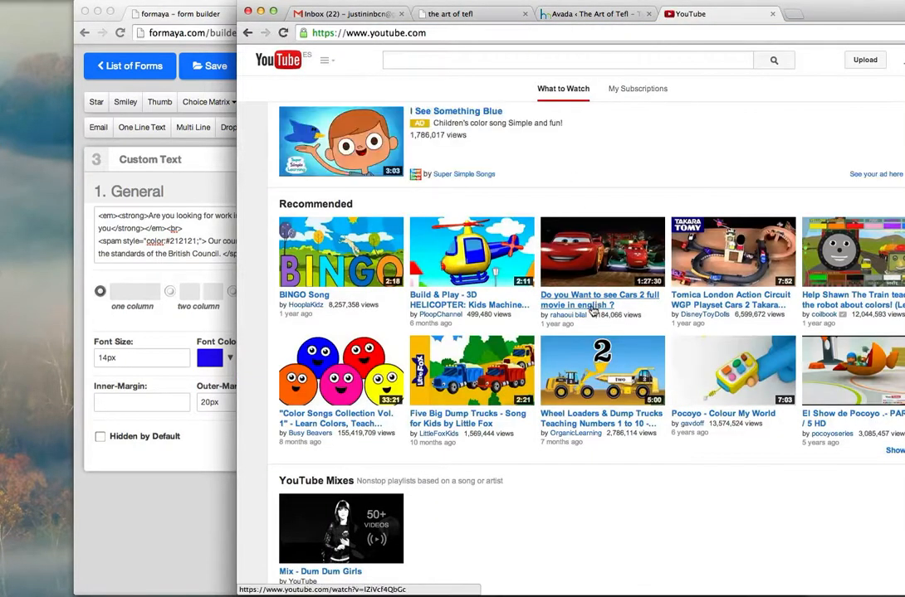
pyautogui.click(432, 61)
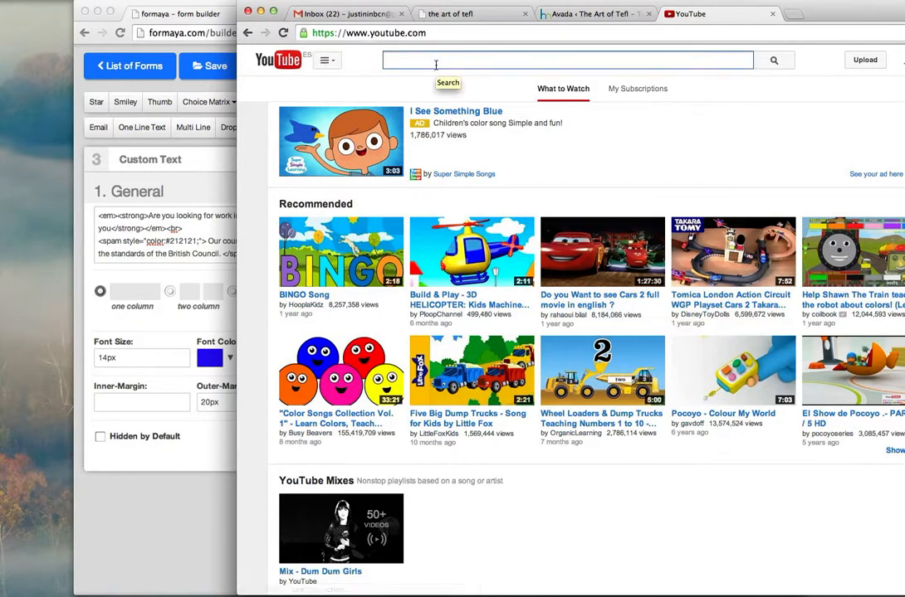
pyautogui.write('theartoftefl')
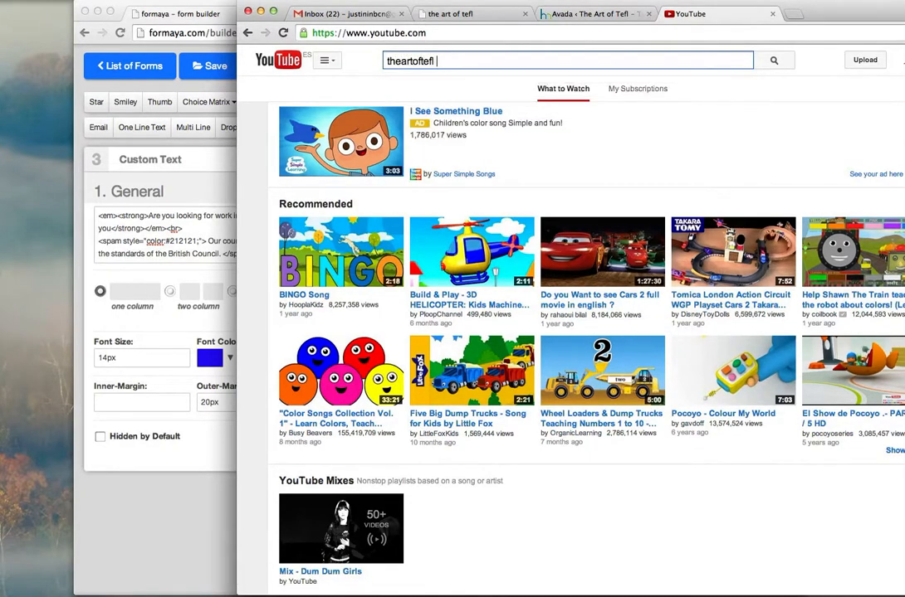
pyautogui.press('Return')
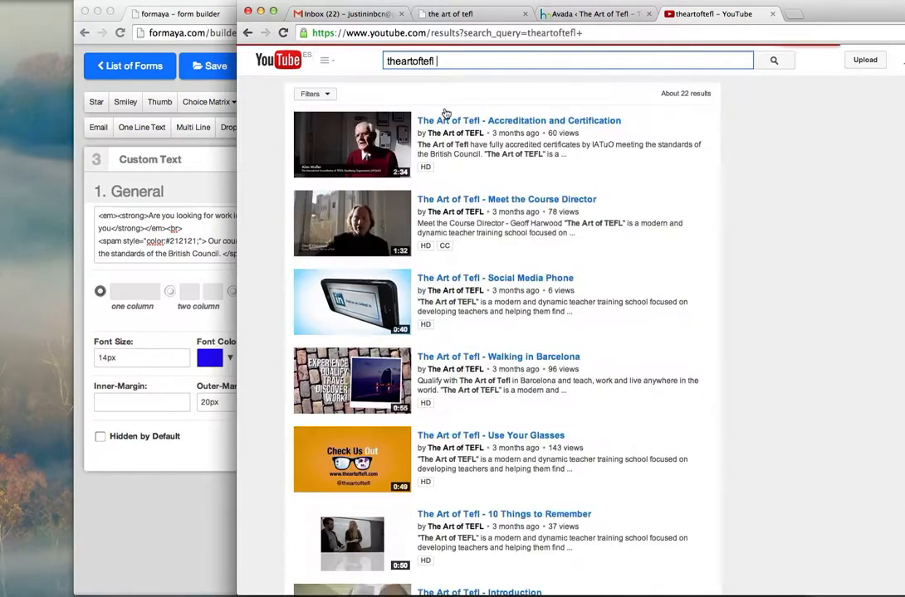
pyautogui.click(430, 435)
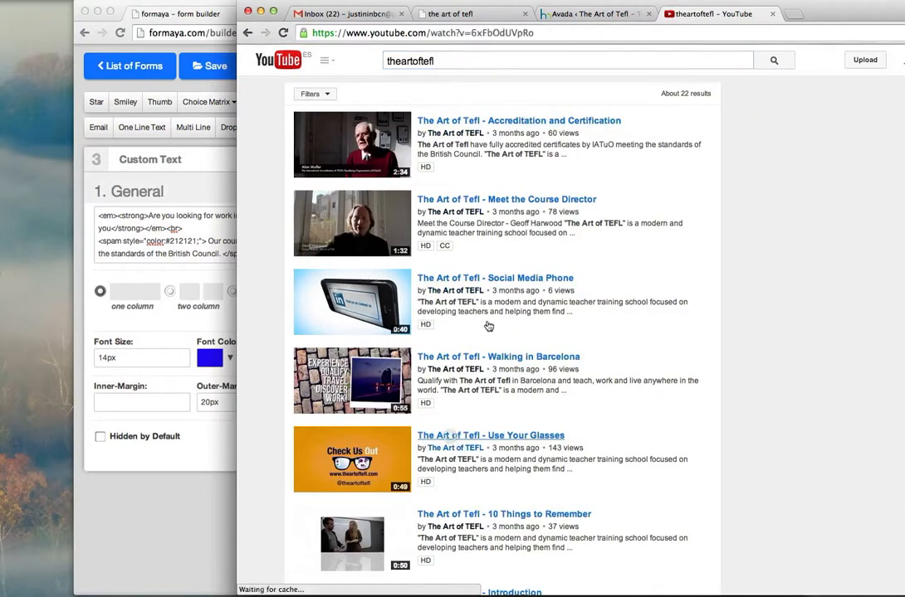
pyautogui.click(290, 322)
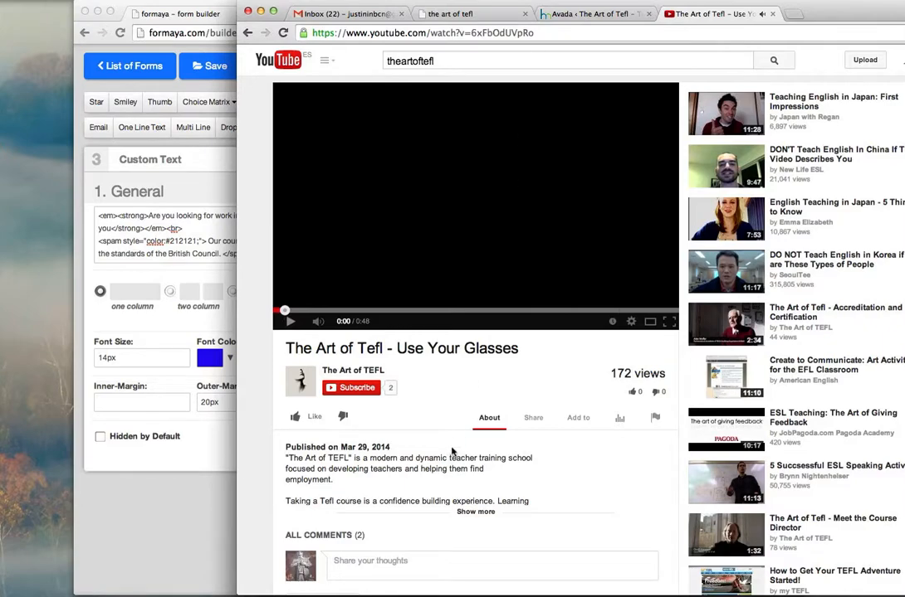
# Step: Copy the video's embed code from its Share > Embed options
pyautogui.click(533, 418)
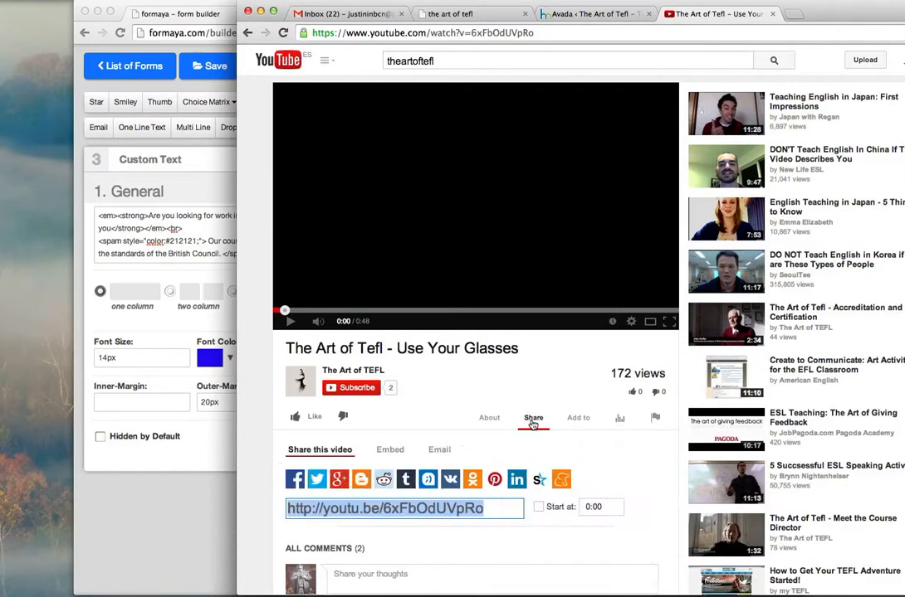
pyautogui.click(389, 450)
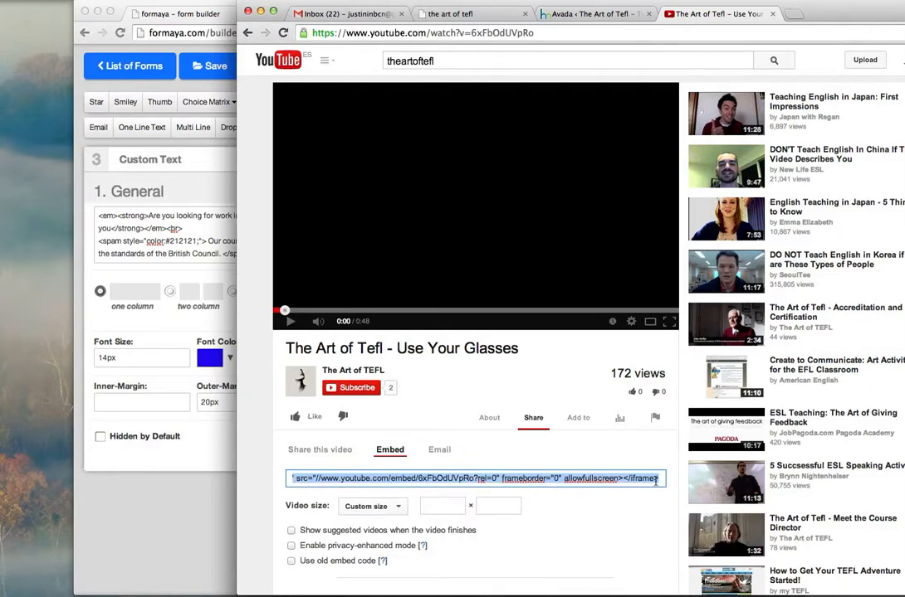
pyautogui.moveTo(657, 479); pyautogui.dragTo(286, 479)
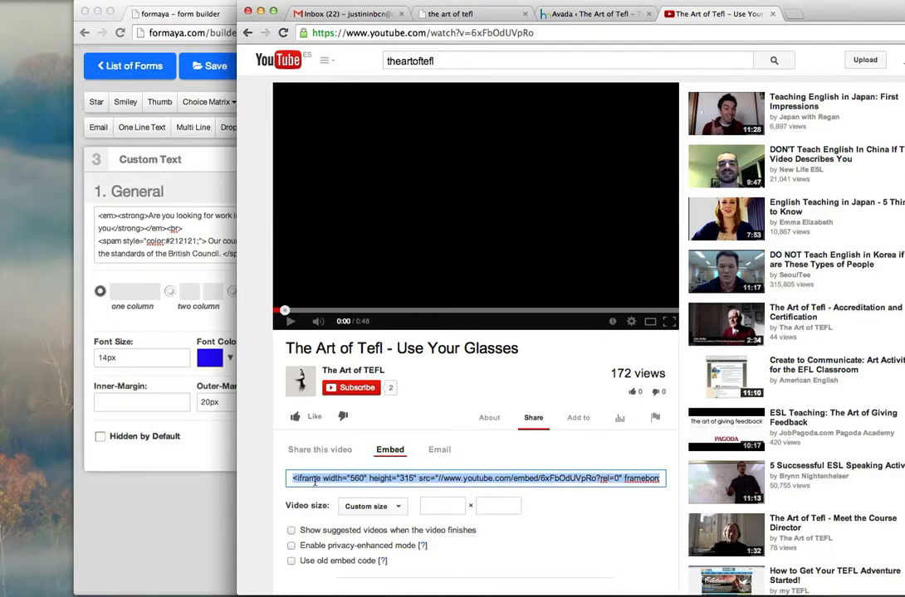
pyautogui.press('super+c')
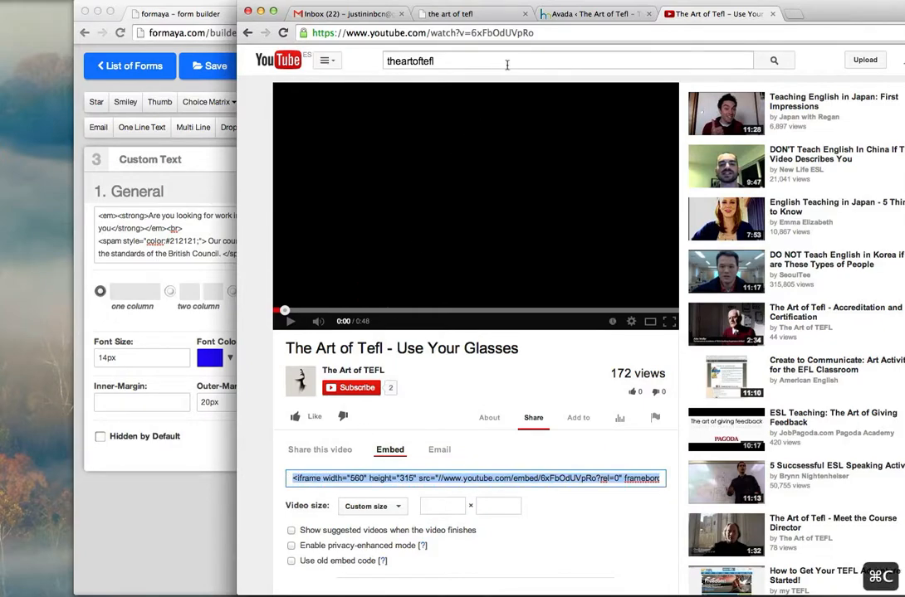
pyautogui.click(261, 12)
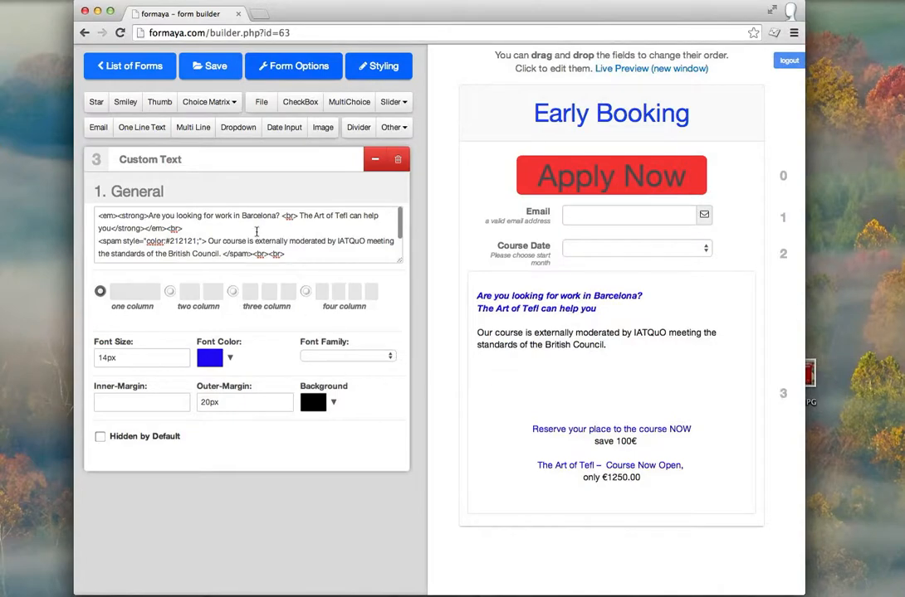
# Step: Paste the YouTube embed code after the course description in the text block
pyautogui.scroll(-3, 256, 232)
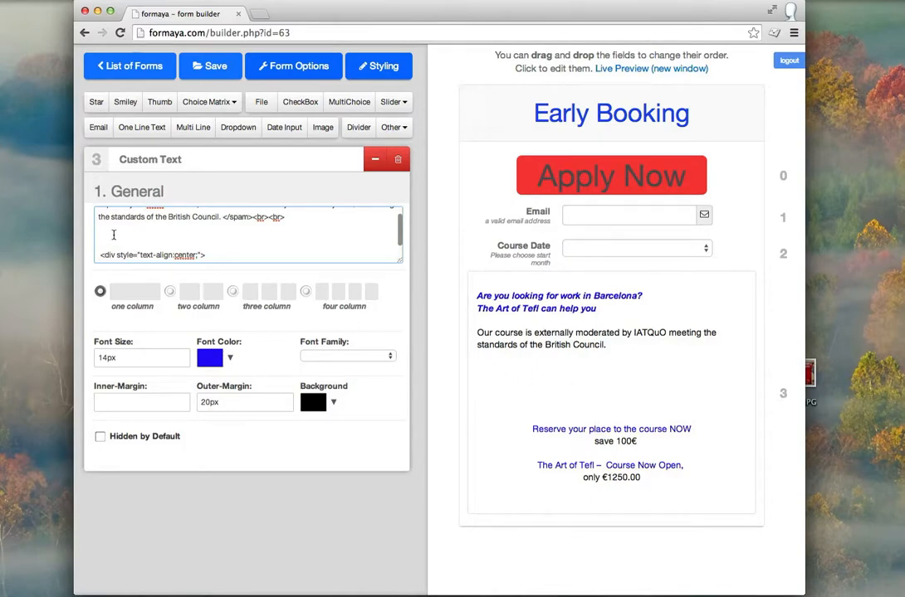
pyautogui.press('super+v')
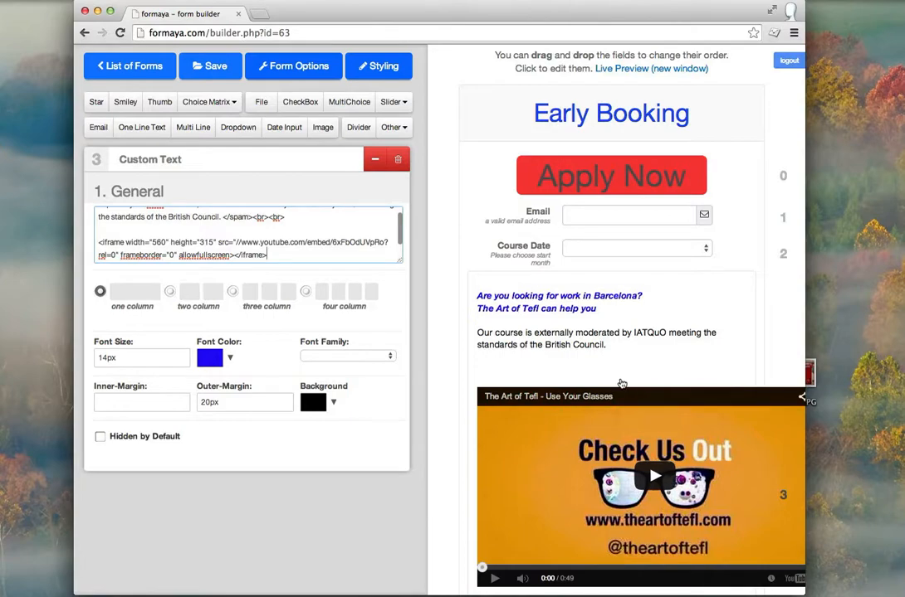
pyautogui.scroll(-3, 622, 383)
pyautogui.scroll(-1, 621, 384)
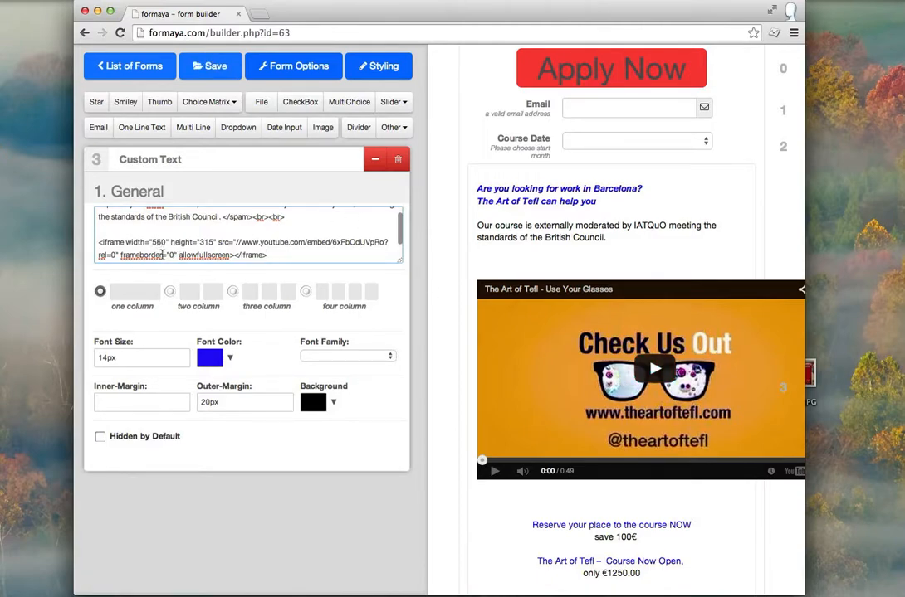
# Step: Resize the embedded video from 560×315 to 360×220 and close the block settings
pyautogui.press('BackSpace')
pyautogui.write('3')
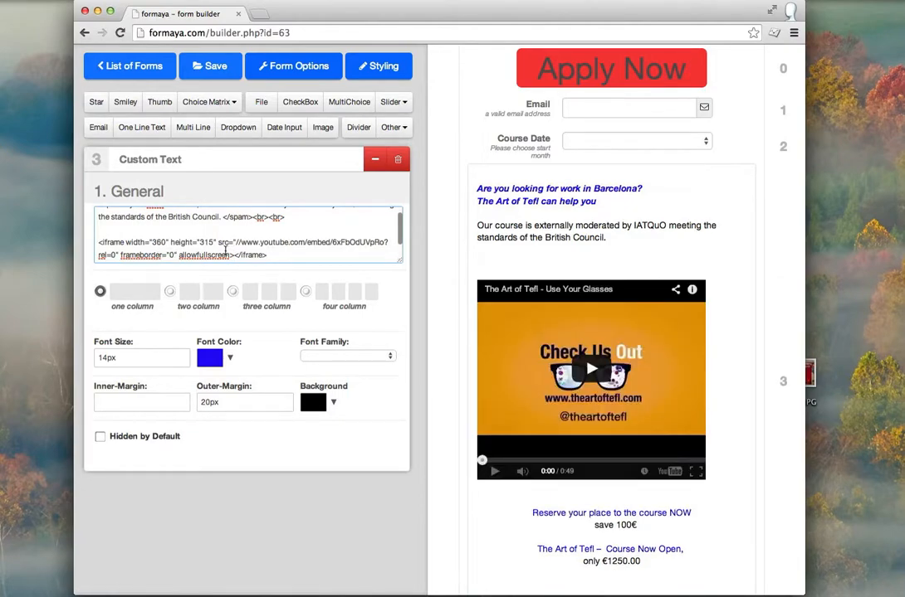
pyautogui.click(206, 242)
pyautogui.press('BackSpace')
pyautogui.press('BackSpace')
pyautogui.press('BackSpace')
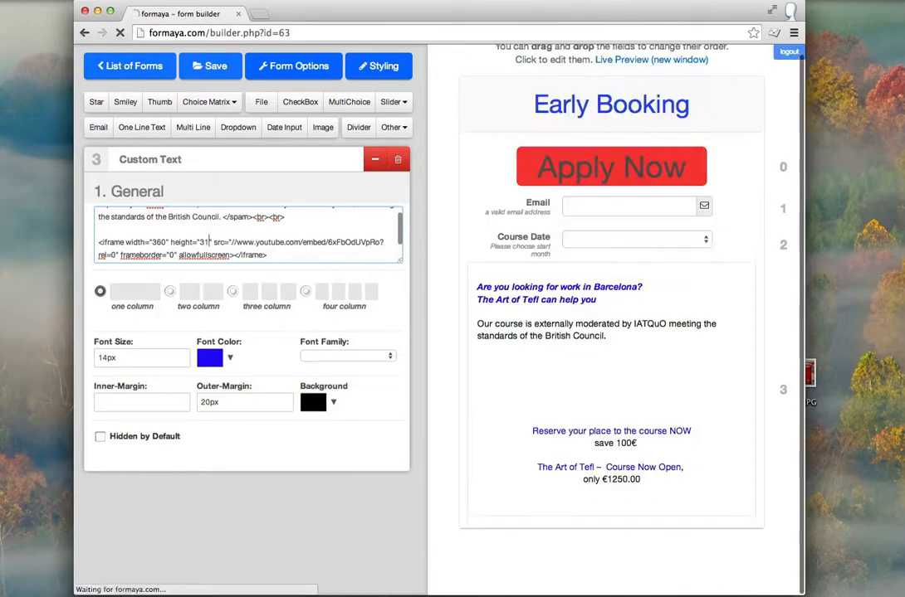
pyautogui.write('220')
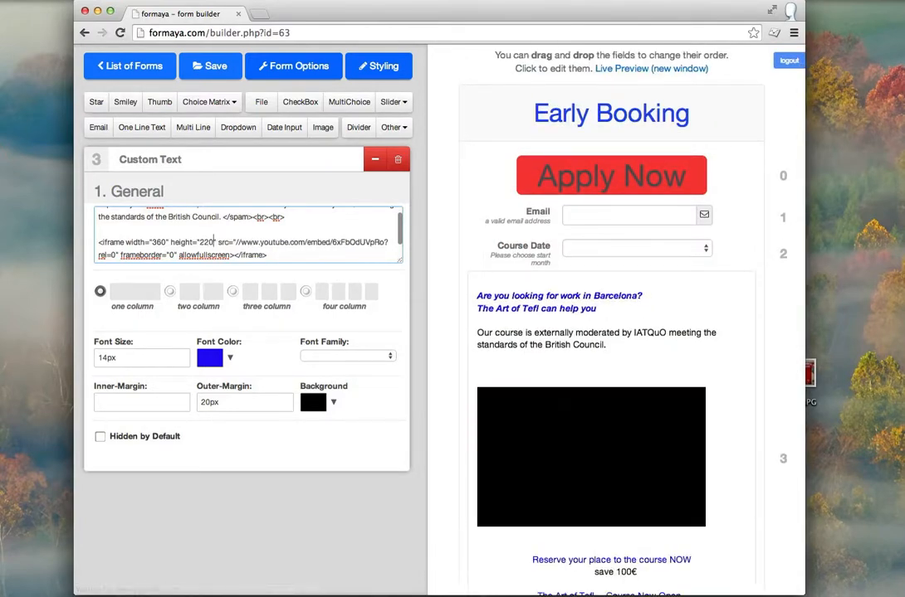
pyautogui.scroll(-3, 612, 282)
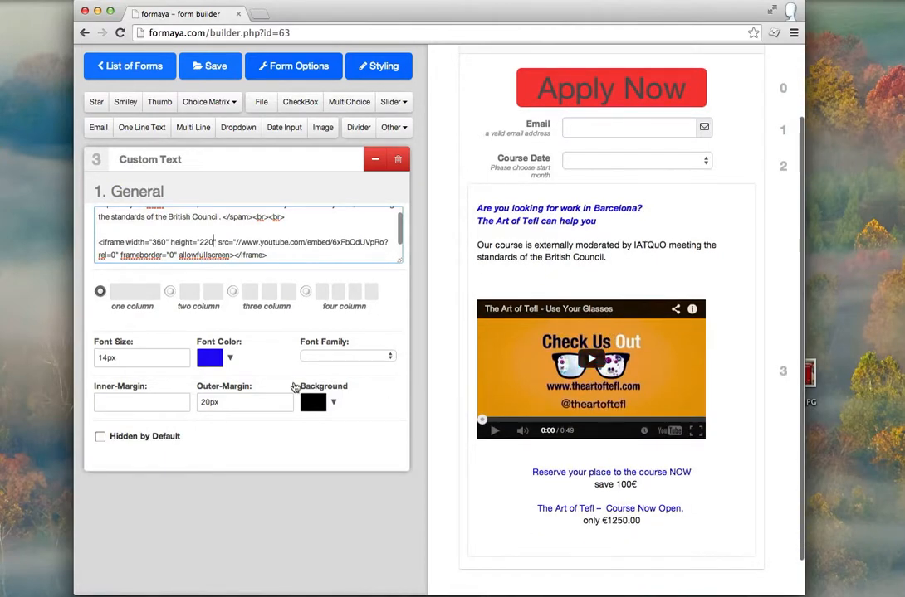
pyautogui.scroll(-1, 263, 223)
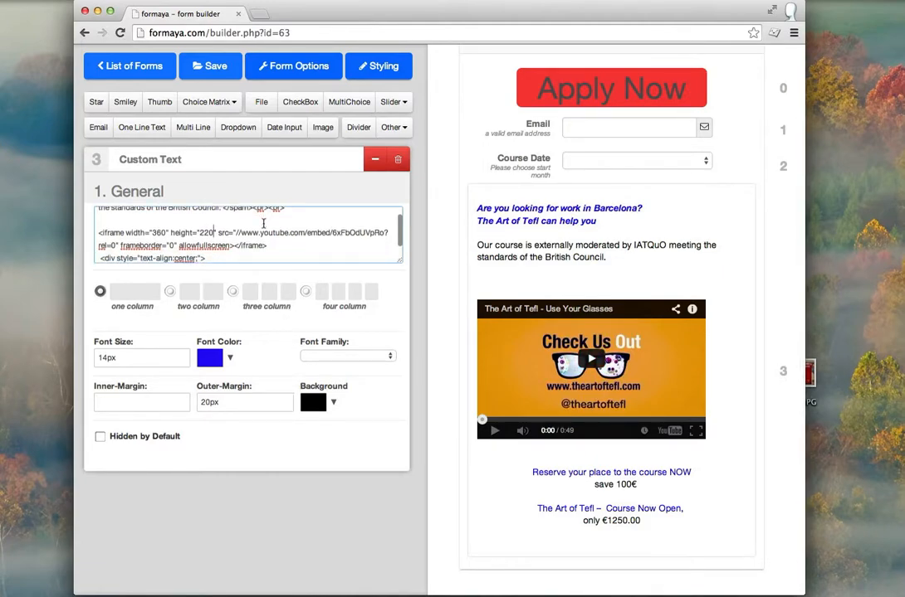
pyautogui.click(373, 160)
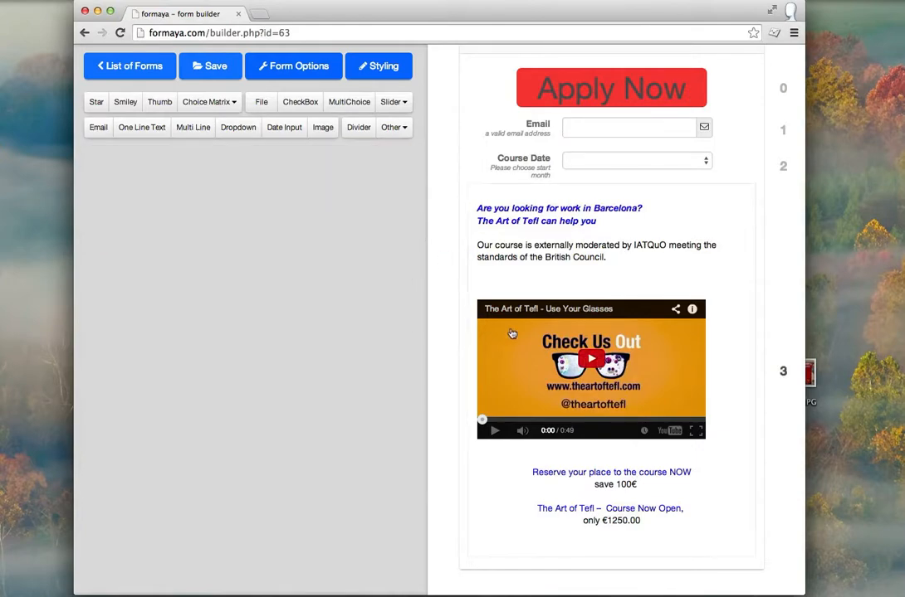
# Step: Move Apply Now, Email and Course Date below the intro text and video block
pyautogui.scroll(3, 512, 336)
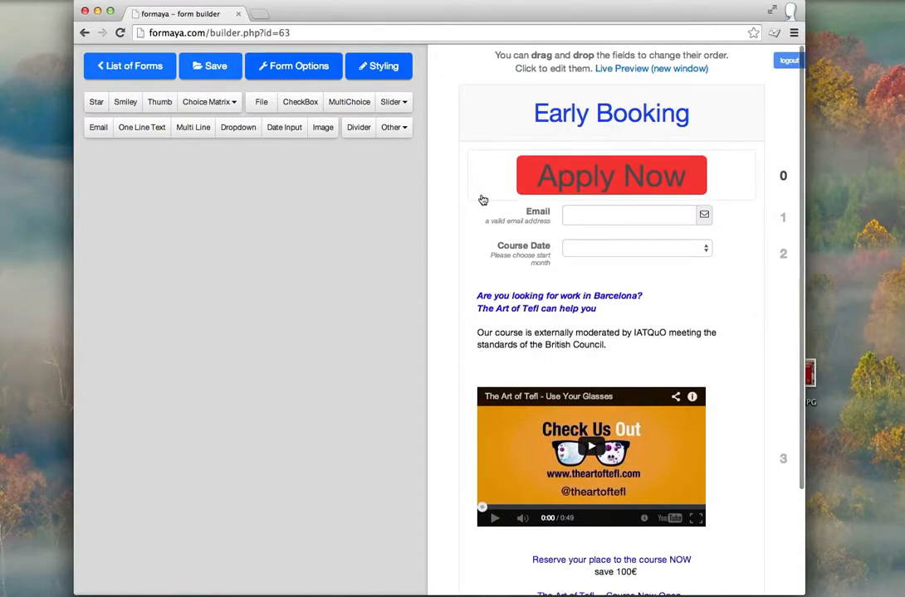
pyautogui.scroll(-1, 481, 201)
pyautogui.scroll(-2, 482, 199)
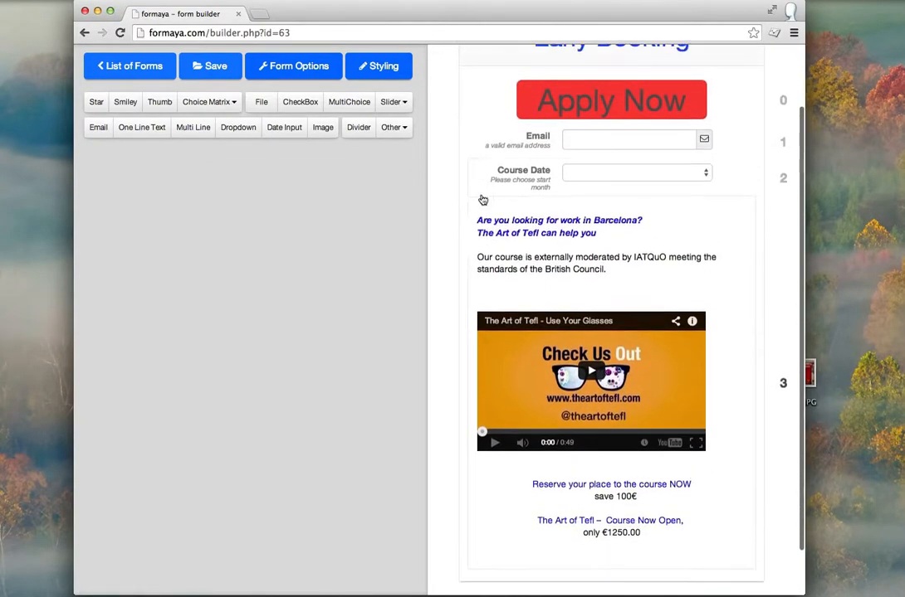
pyautogui.moveTo(489, 114); pyautogui.dragTo(490, 529)
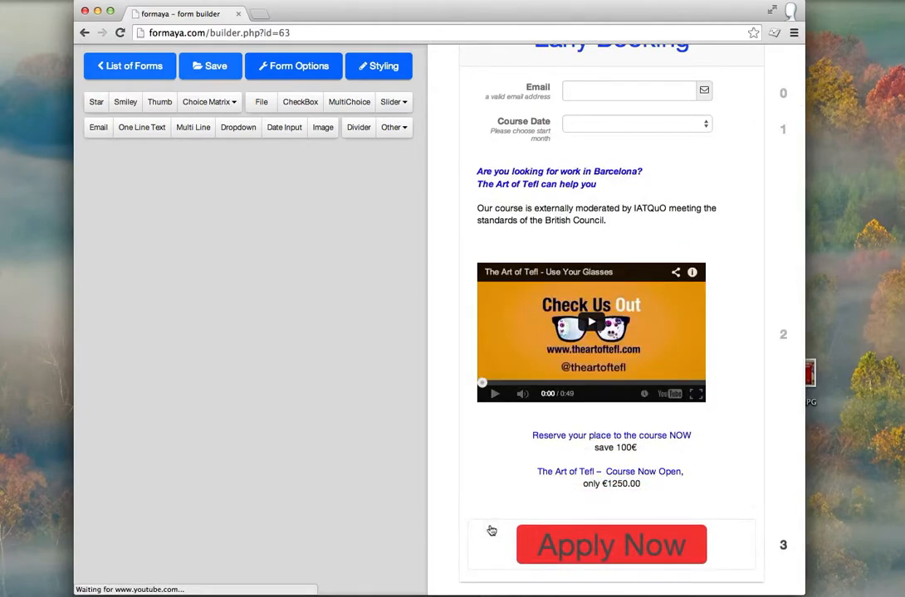
pyautogui.moveTo(489, 91); pyautogui.dragTo(490, 482)
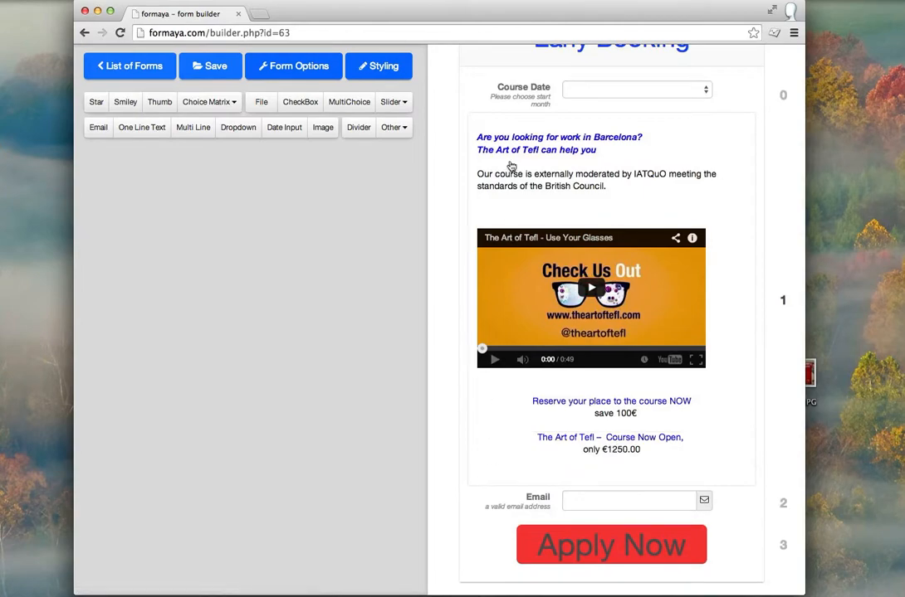
pyautogui.moveTo(487, 90); pyautogui.dragTo(484, 442)
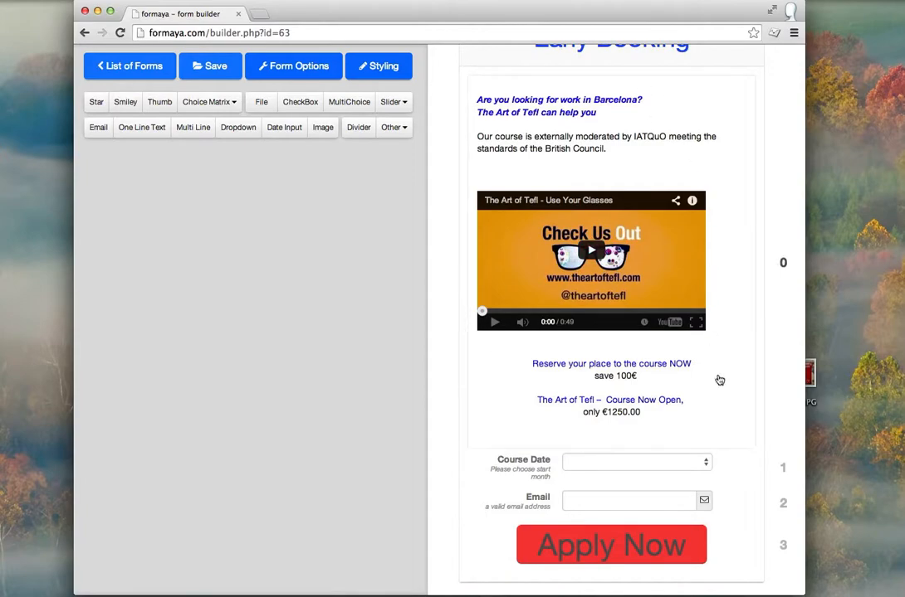
pyautogui.scroll(2, 726, 415)
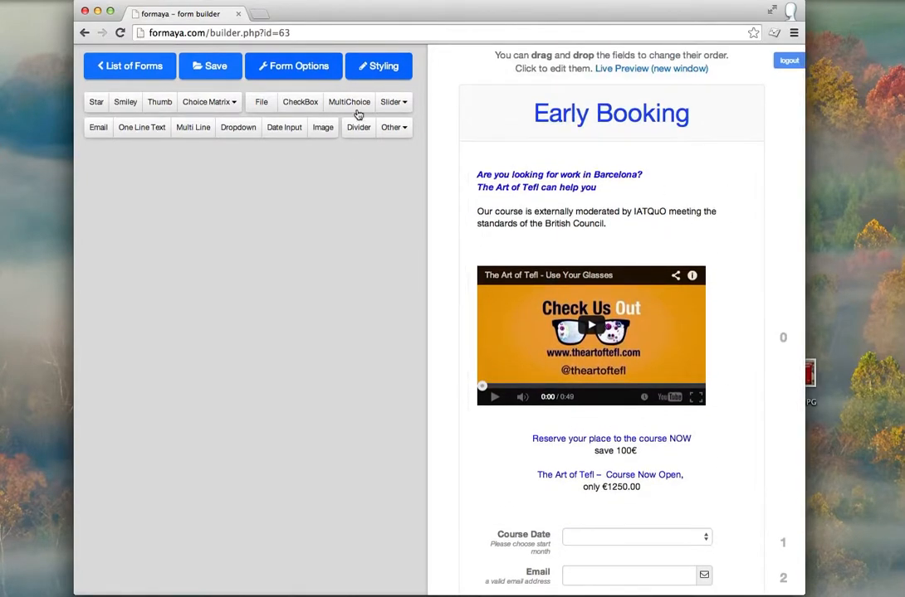
pyautogui.click(366, 73)
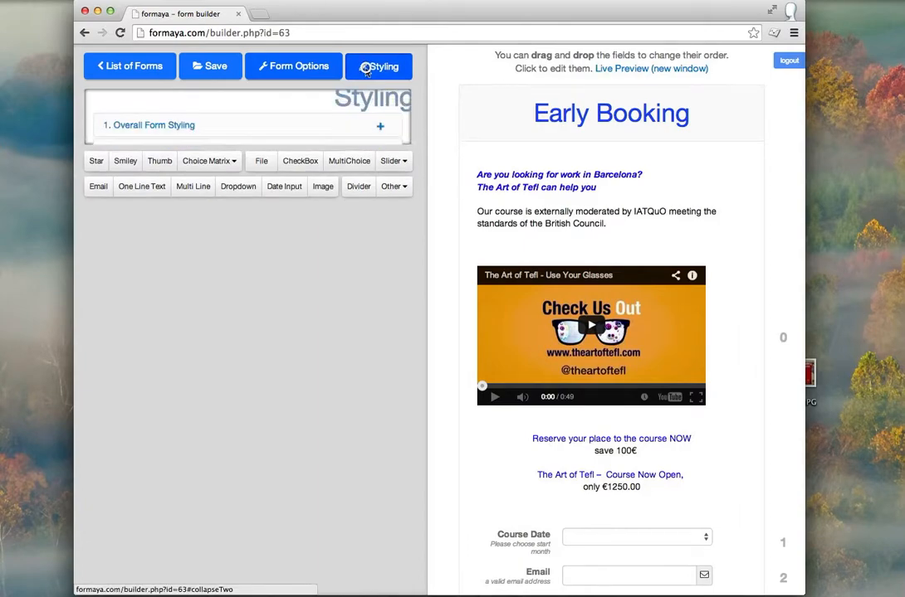
# Step: Round the form's corners to 13px in Overall Form Styling
pyautogui.click(366, 126)
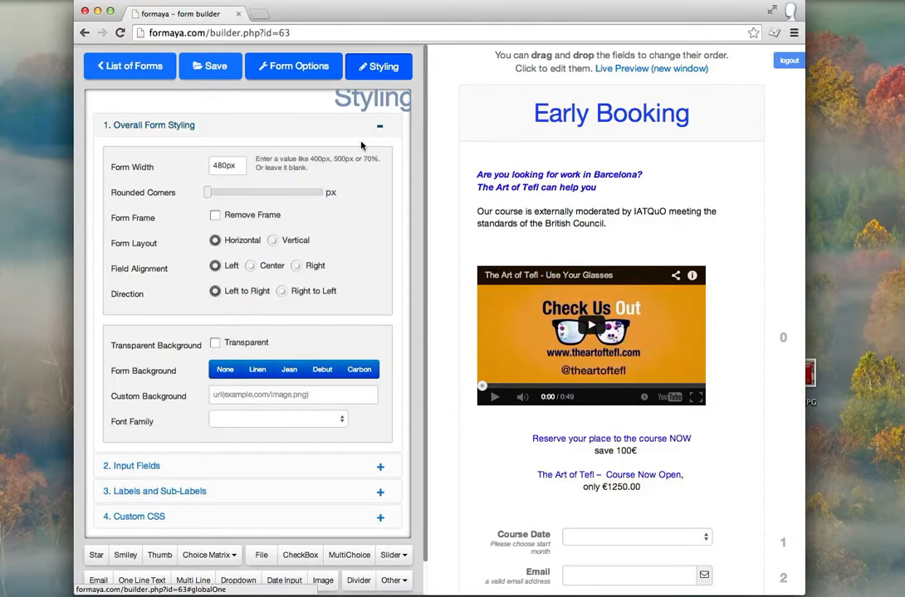
pyautogui.moveTo(209, 193); pyautogui.dragTo(223, 194)
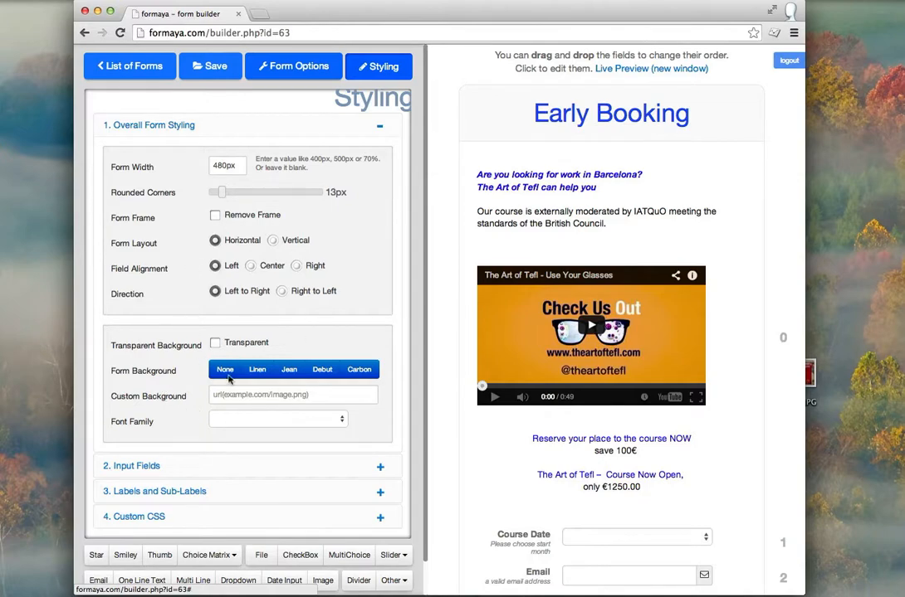
pyautogui.click(349, 126)
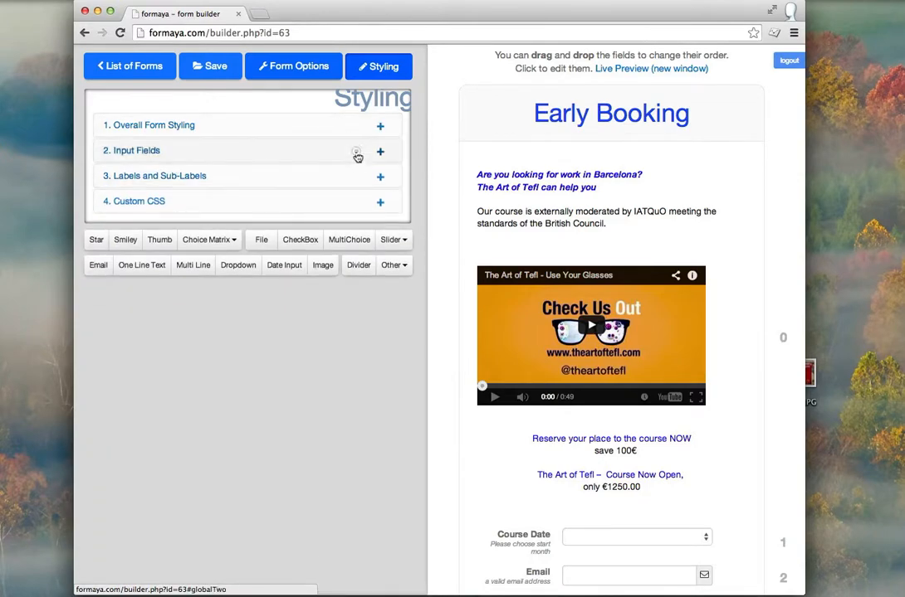
# Step: Set input field spacing to 14px and input font size to 18px
pyautogui.click(356, 151)
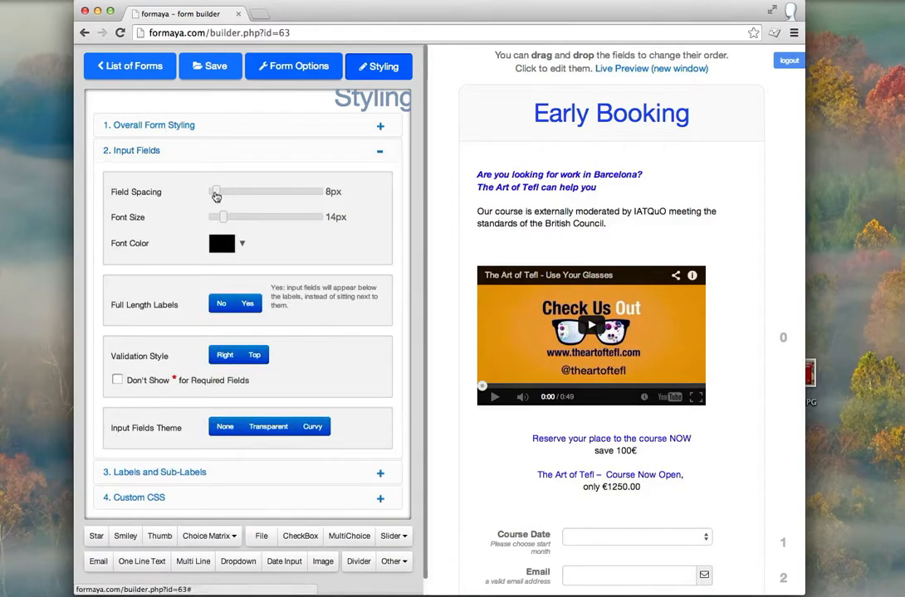
pyautogui.moveTo(216, 192); pyautogui.dragTo(224, 194)
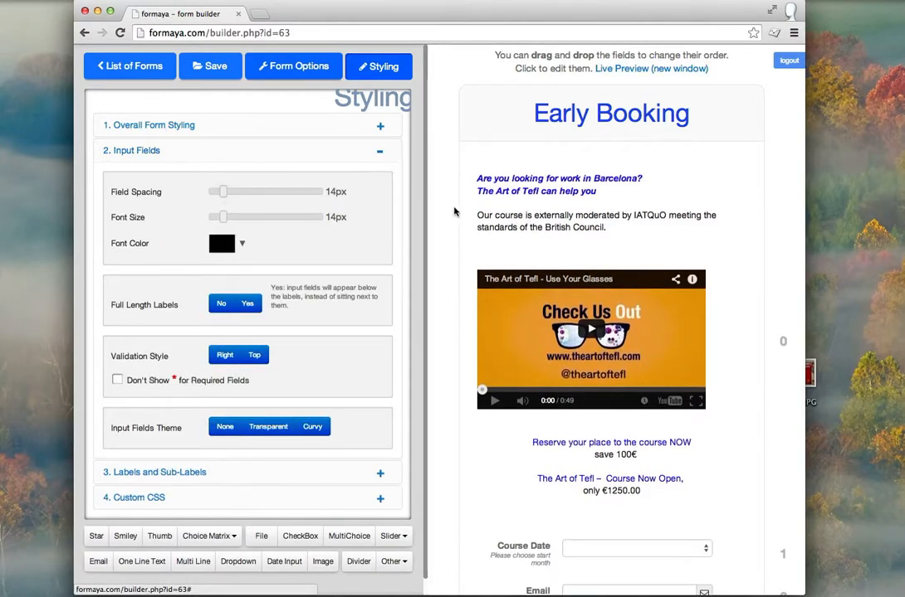
pyautogui.scroll(-3, 455, 212)
pyautogui.scroll(3, 455, 211)
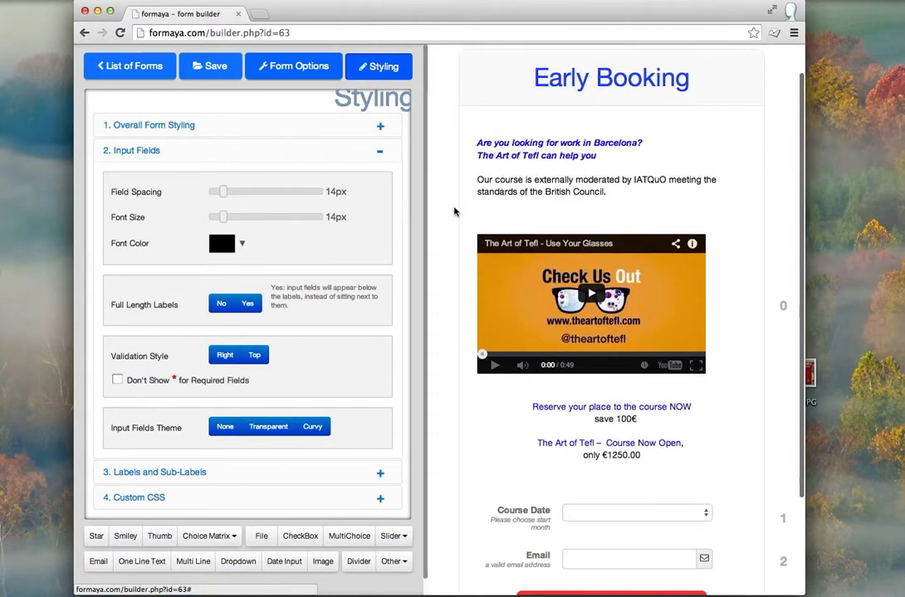
pyautogui.moveTo(226, 218); pyautogui.dragTo(230, 219)
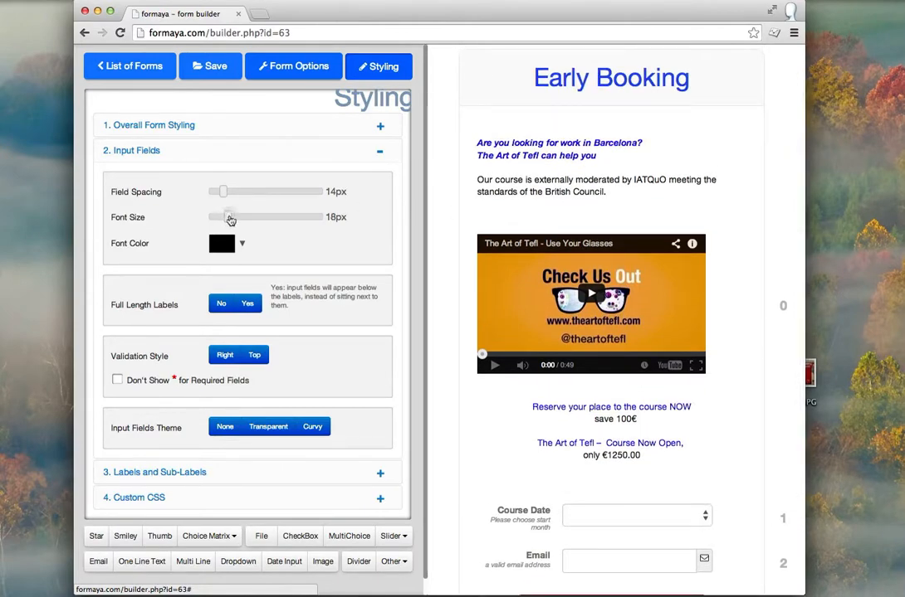
pyautogui.click(345, 154)
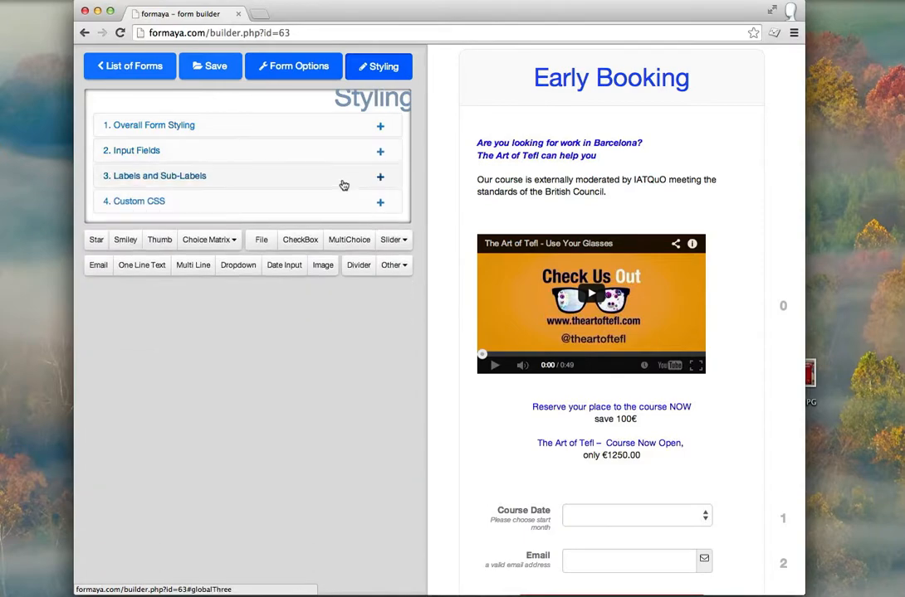
pyautogui.click(344, 186)
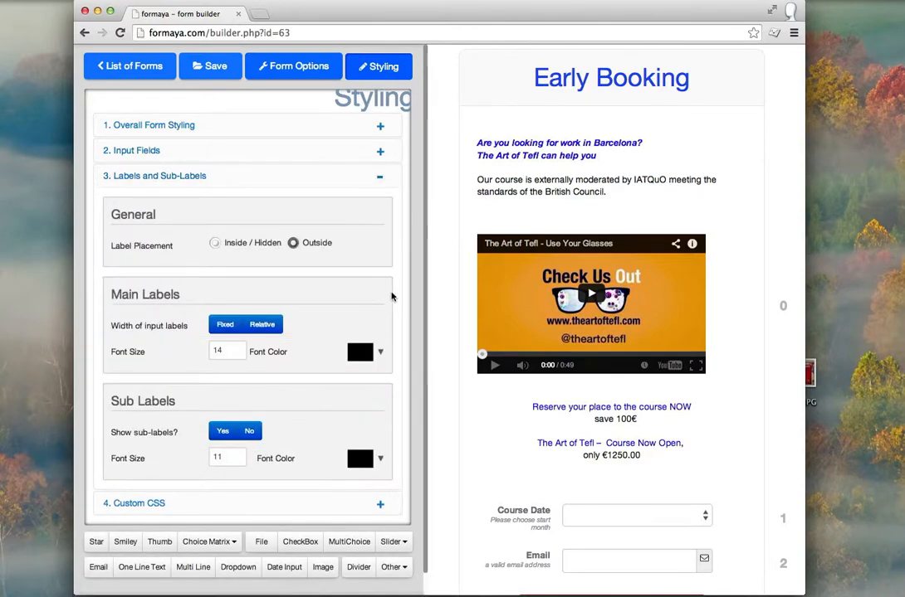
pyautogui.scroll(-1, 392, 296)
pyautogui.scroll(1, 392, 297)
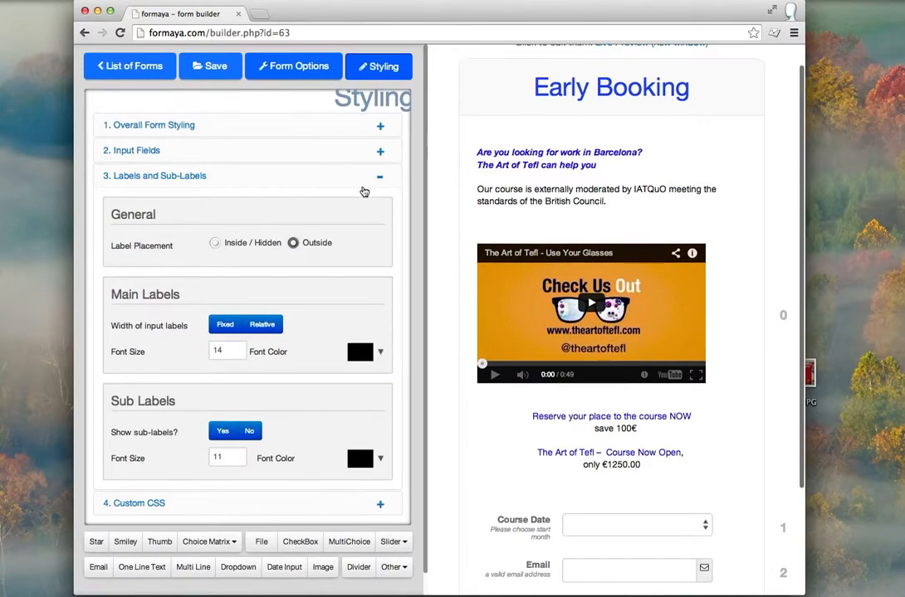
pyautogui.click(357, 186)
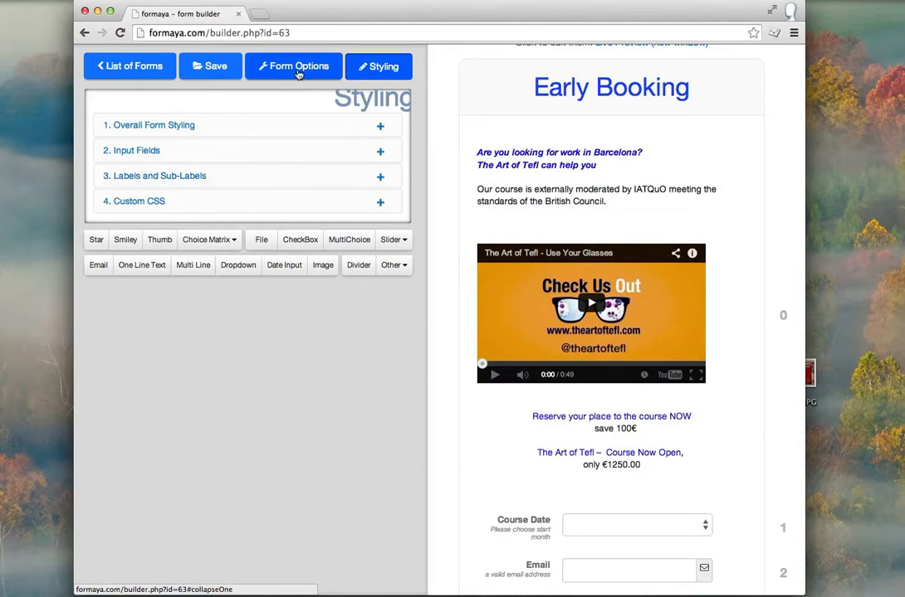
# Step: Expand Form Options' '4. How to Use the Form' section and focus the page logo URL field
pyautogui.scroll(-3, 469, 216)
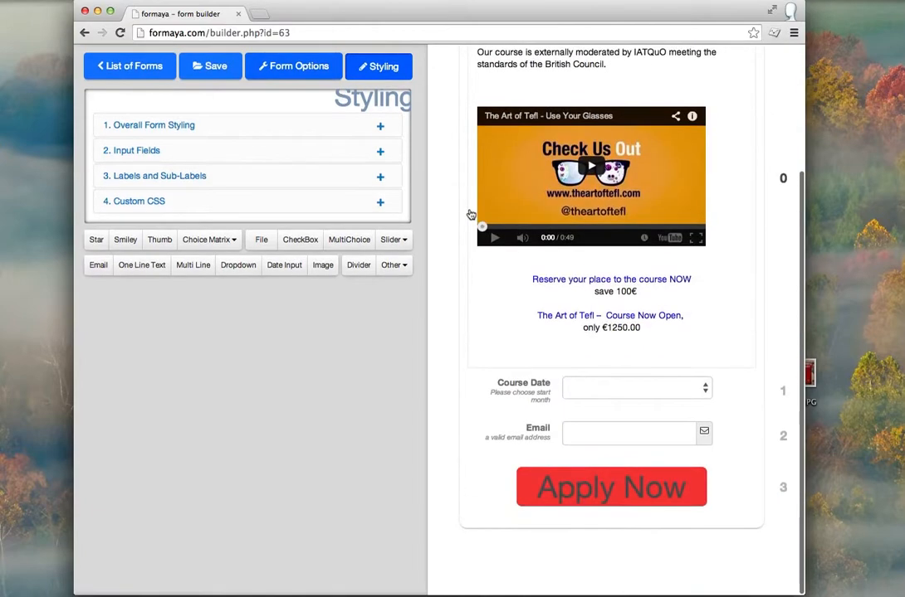
pyautogui.scroll(1, 470, 215)
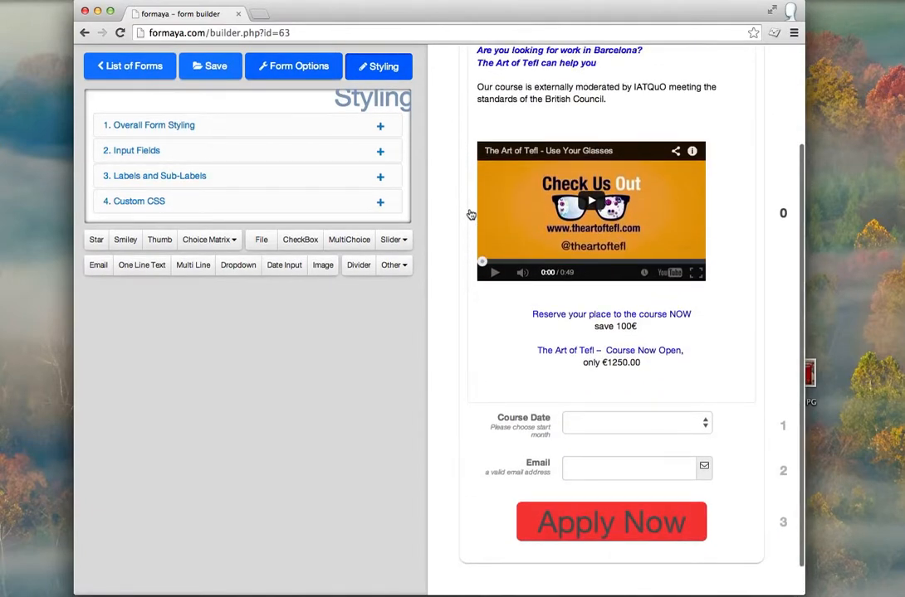
pyautogui.scroll(-1, 471, 215)
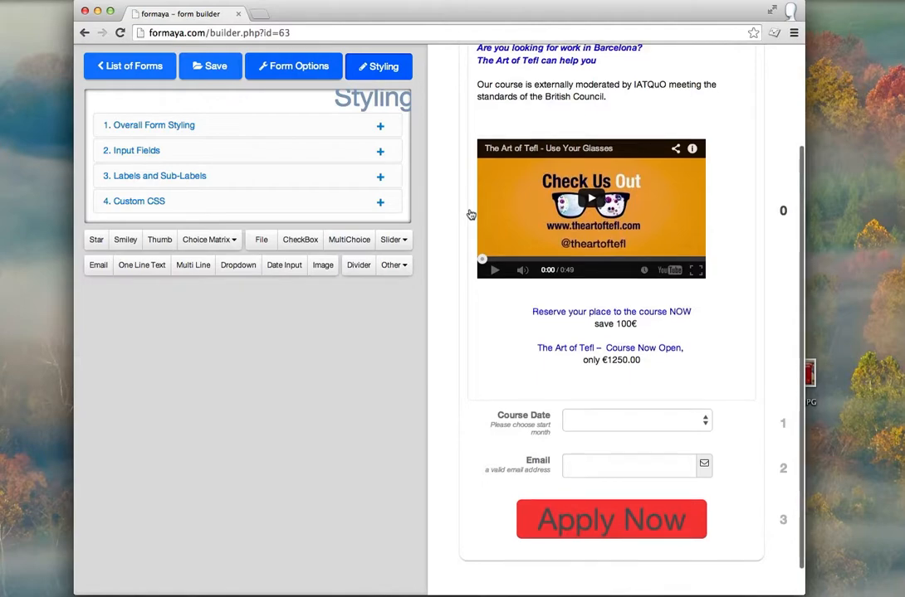
pyautogui.scroll(-1, 471, 215)
pyautogui.scroll(3, 470, 215)
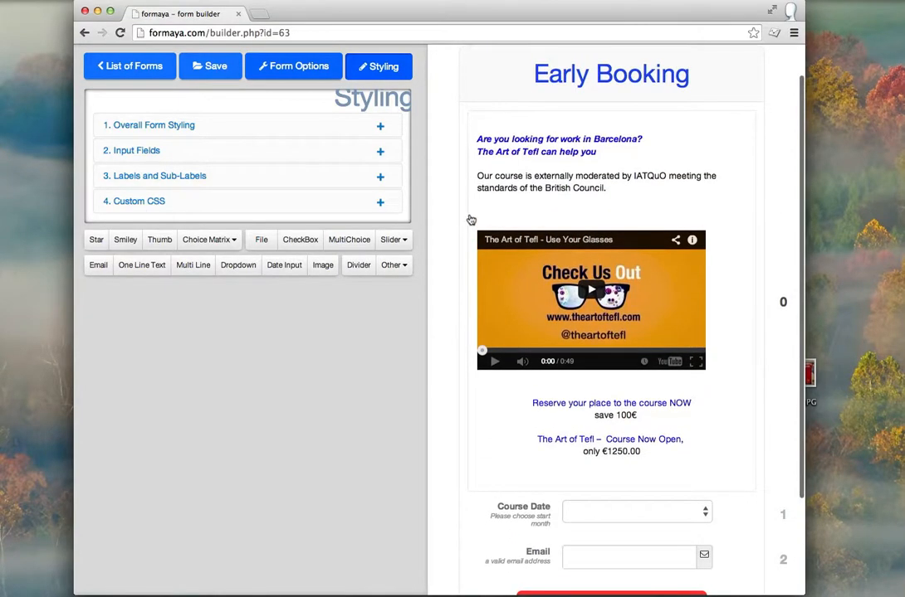
pyautogui.click(295, 67)
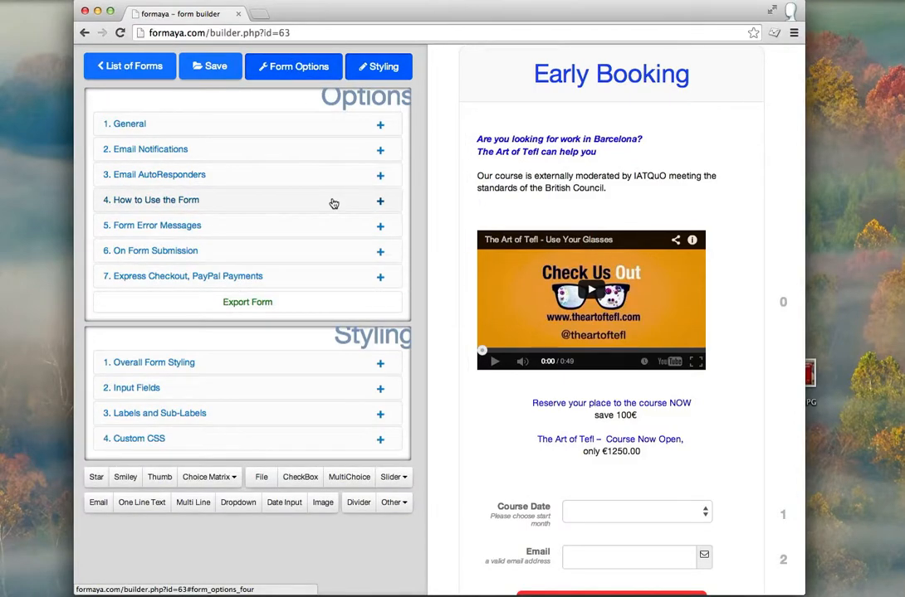
pyautogui.click(313, 68)
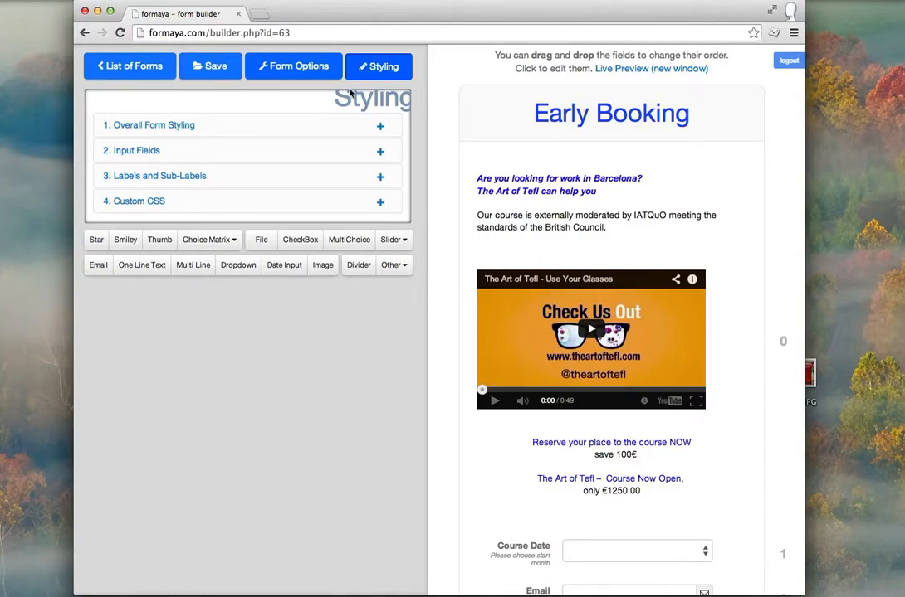
pyautogui.click(303, 74)
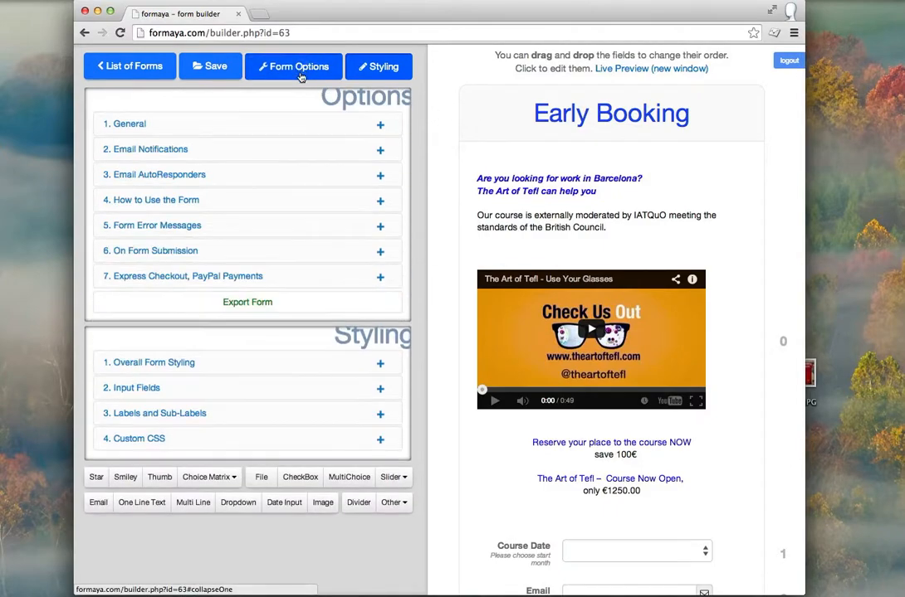
pyautogui.click(303, 203)
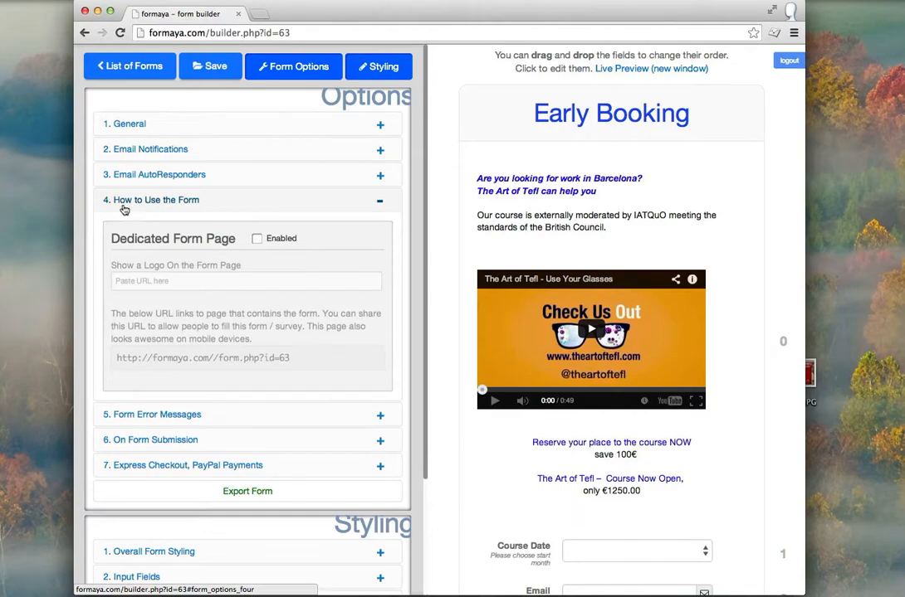
pyautogui.click(147, 283)
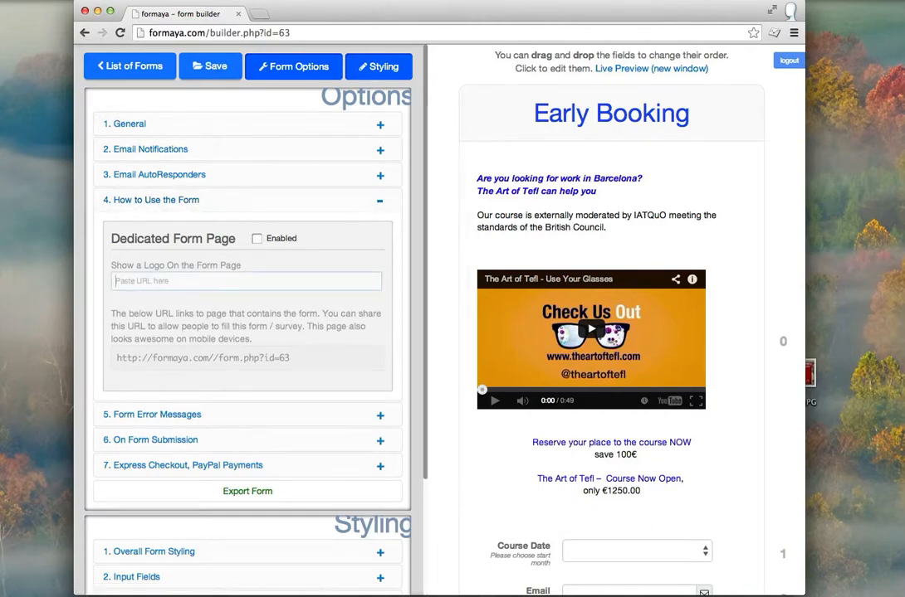
pyautogui.click(878, 591)
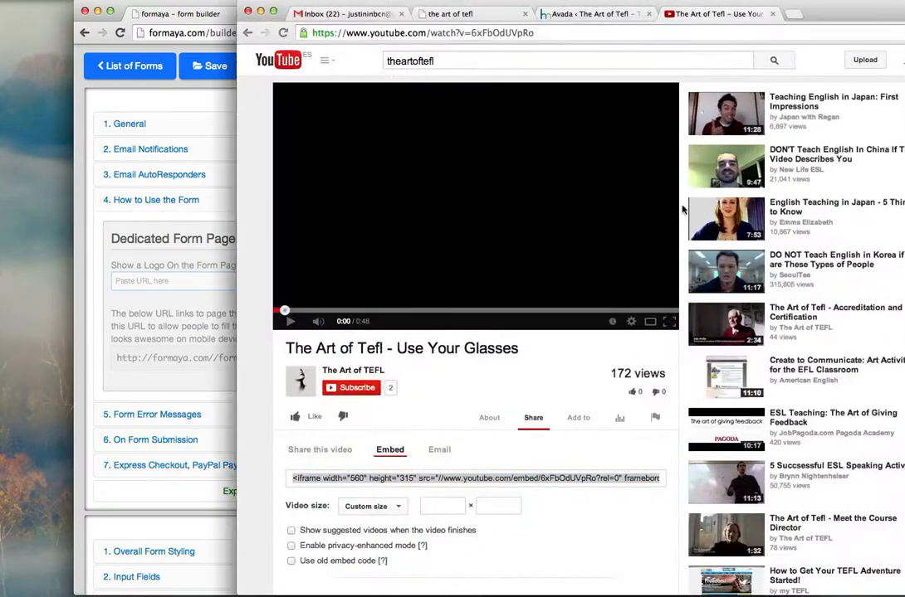
# Step: Copy the LOGO-300x33.jpg image URL from Avada's Logo Options tab
pyautogui.click(575, 15)
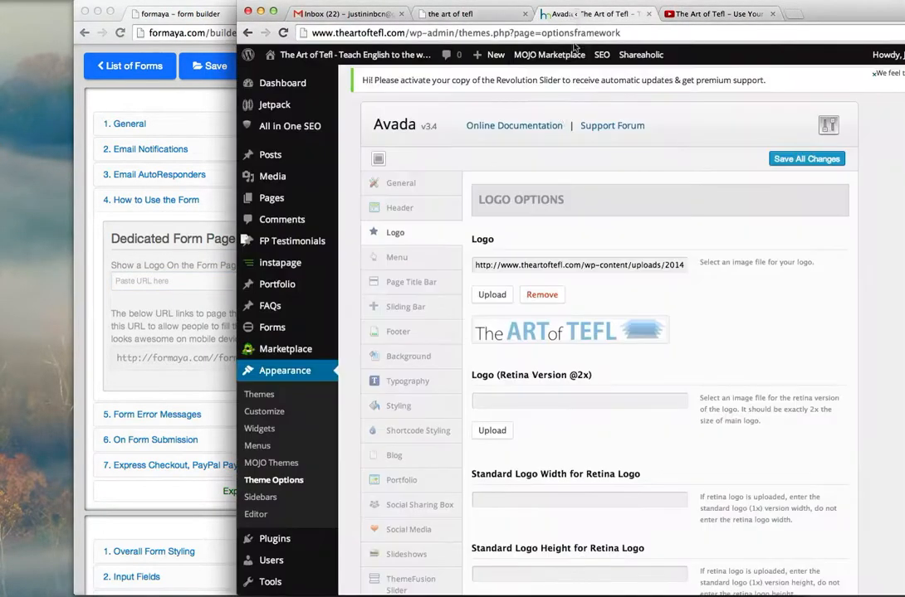
pyautogui.moveTo(475, 266); pyautogui.dragTo(690, 265)
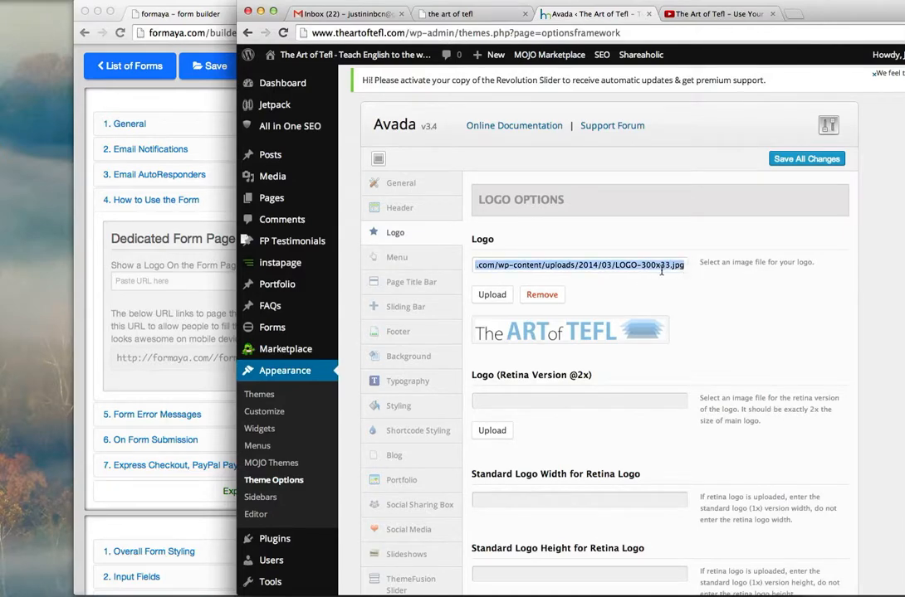
pyautogui.press('super+c')
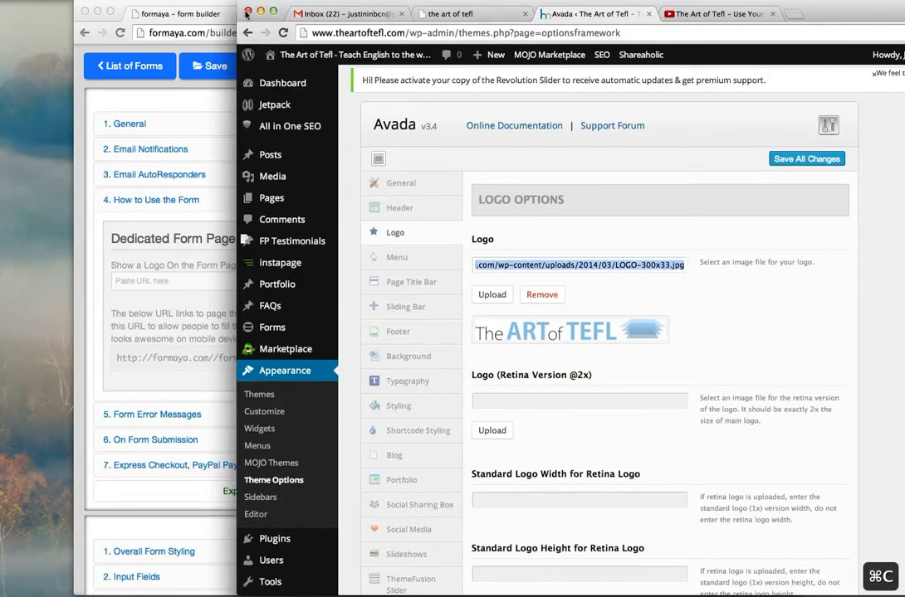
pyautogui.click(247, 12)
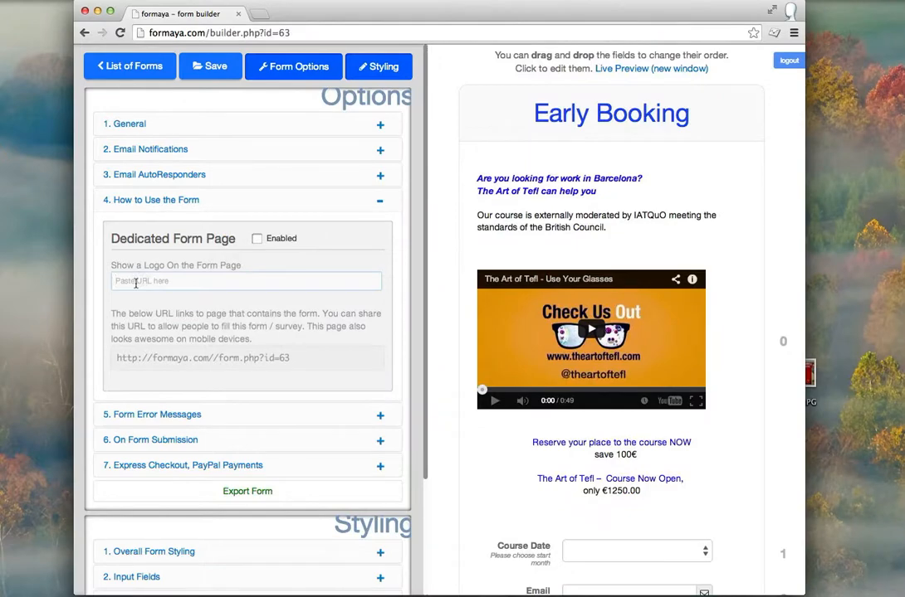
# Step: Paste the LOGO-300x33.jpg URL into the form page logo field, then expand '7. Express Checkout, PayPal Payments'
pyautogui.click(136, 283)
pyautogui.press('super+v')
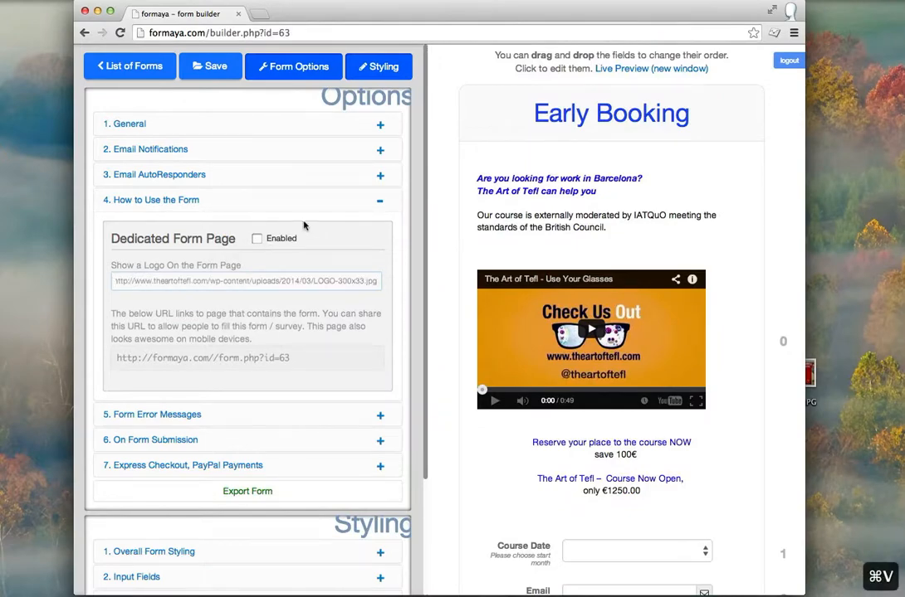
pyautogui.click(336, 205)
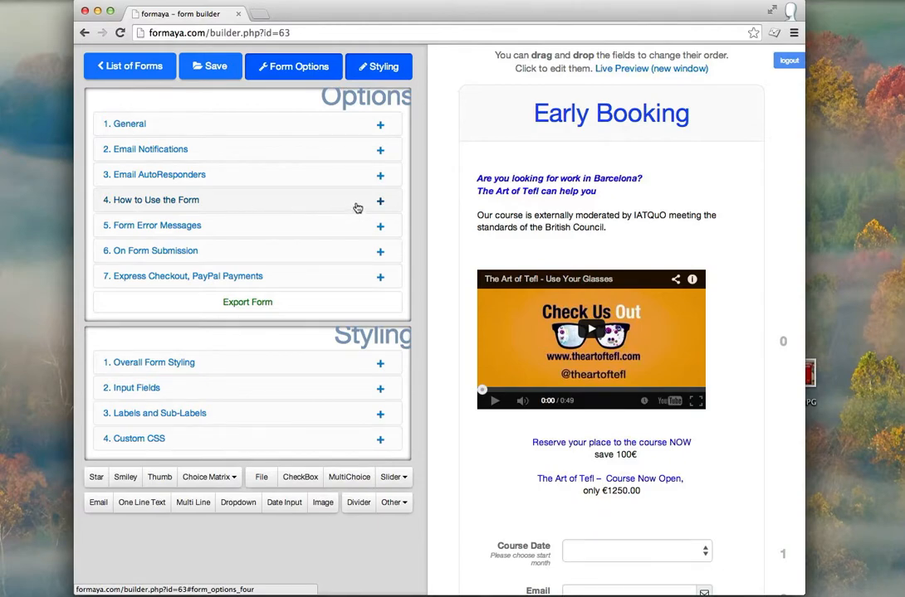
pyautogui.click(337, 282)
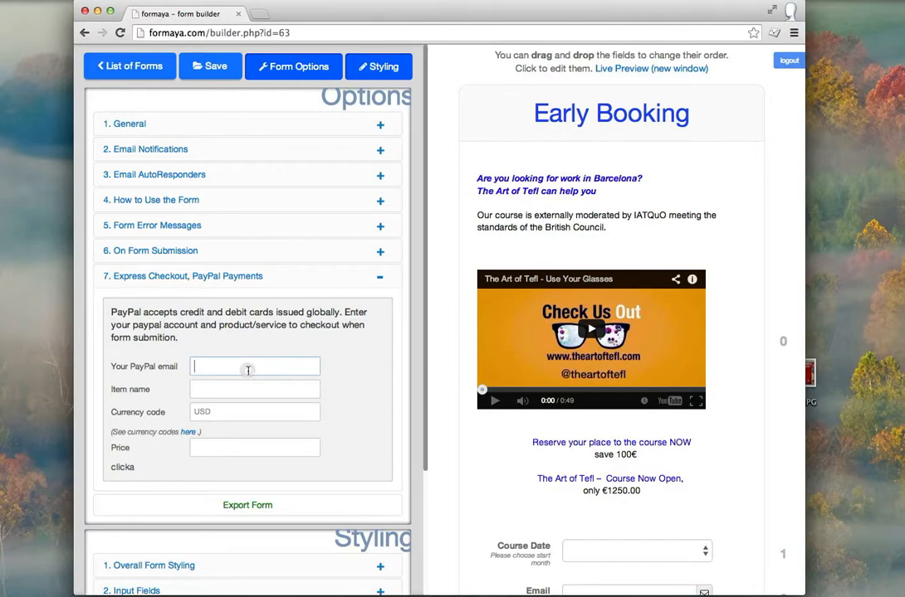
# Step: Enter the seller's PayPal e-mail, item name 'Tefl Course' and price 1,250
pyautogui.click(247, 371)
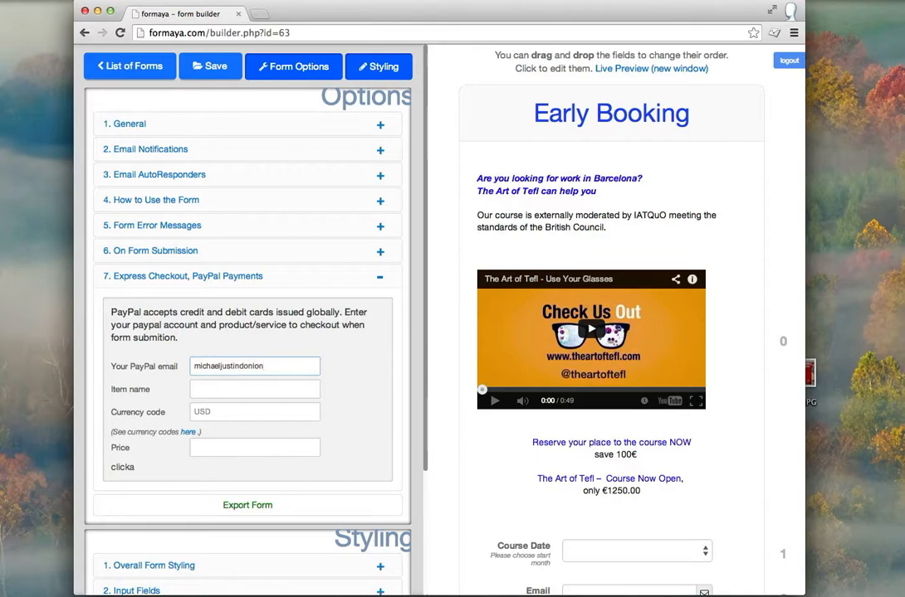
pyautogui.click(233, 388)
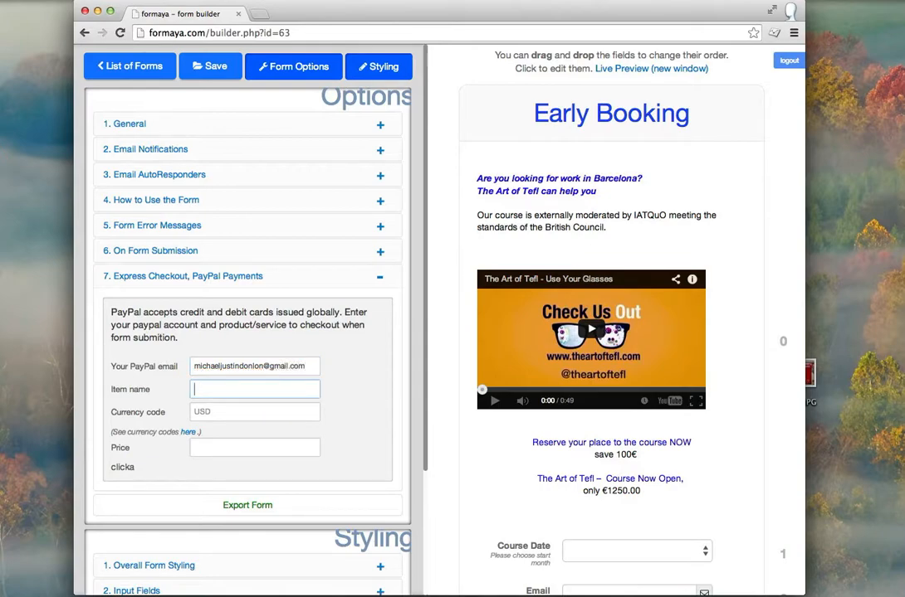
pyautogui.write('Tefl Course')
pyautogui.click(226, 411)
pyautogui.click(229, 453)
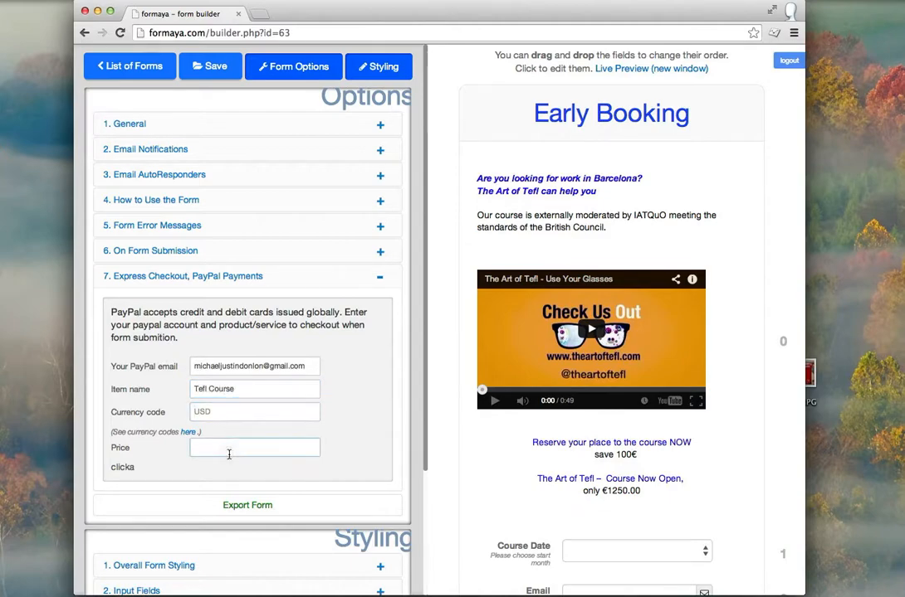
pyautogui.write('1,25')
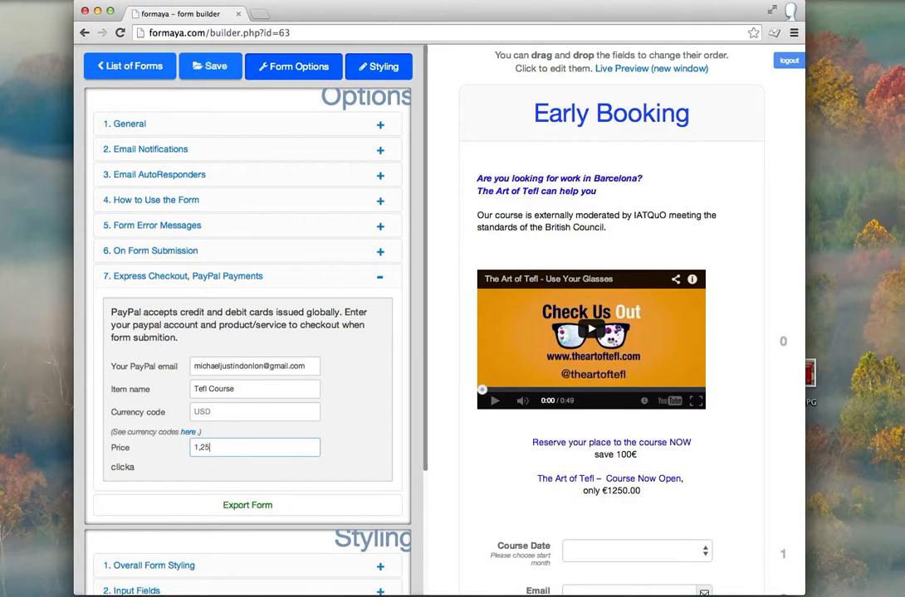
pyautogui.write('0')
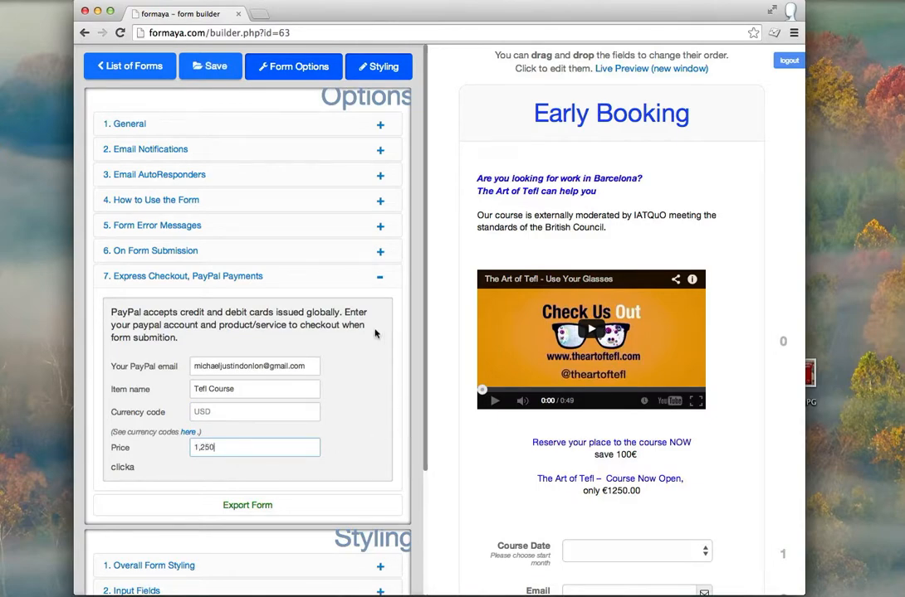
pyautogui.click(343, 283)
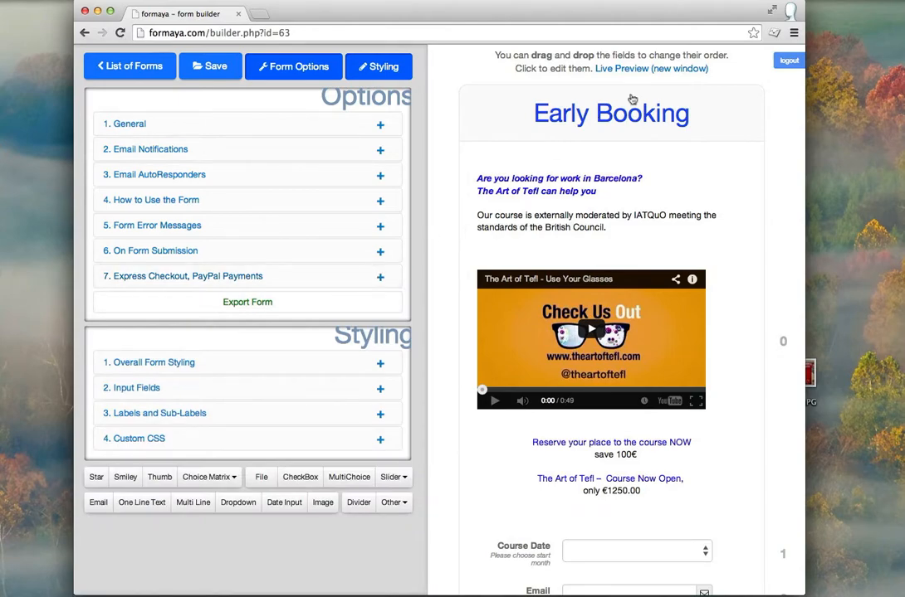
# Step: Open a live preview of the Early Booking form in a new window and look over it
pyautogui.click(656, 68)
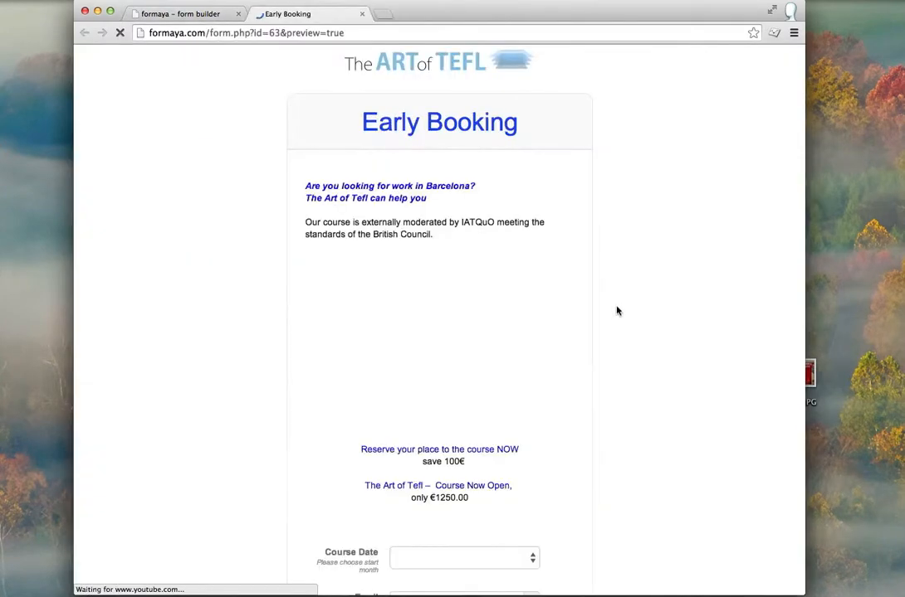
pyautogui.scroll(-3, 614, 308)
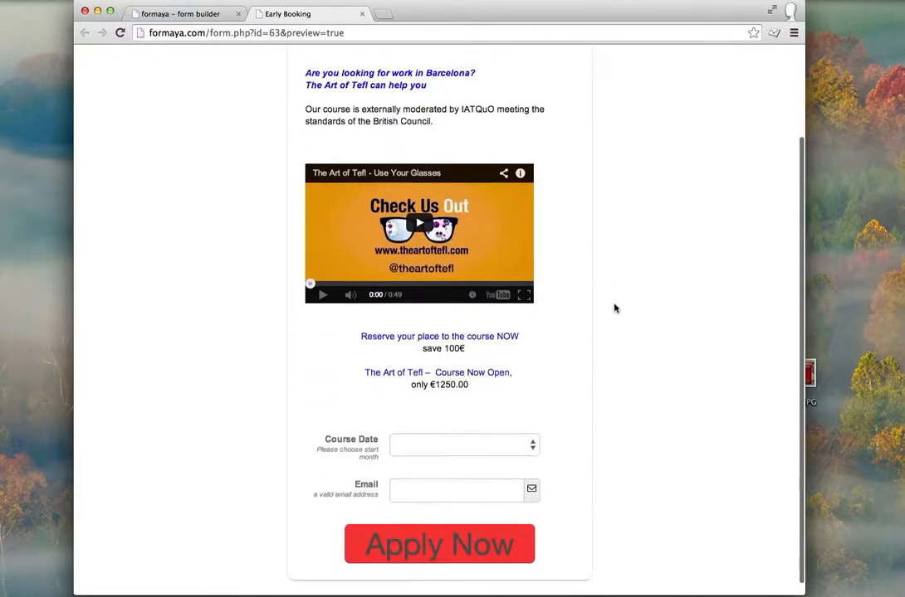
pyautogui.scroll(3, 614, 309)
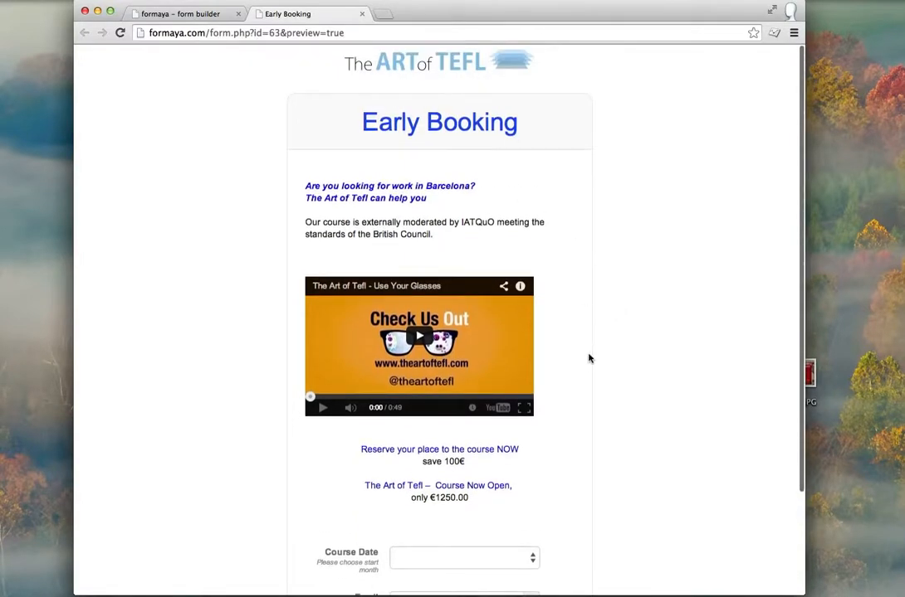
pyautogui.scroll(-1, 539, 342)
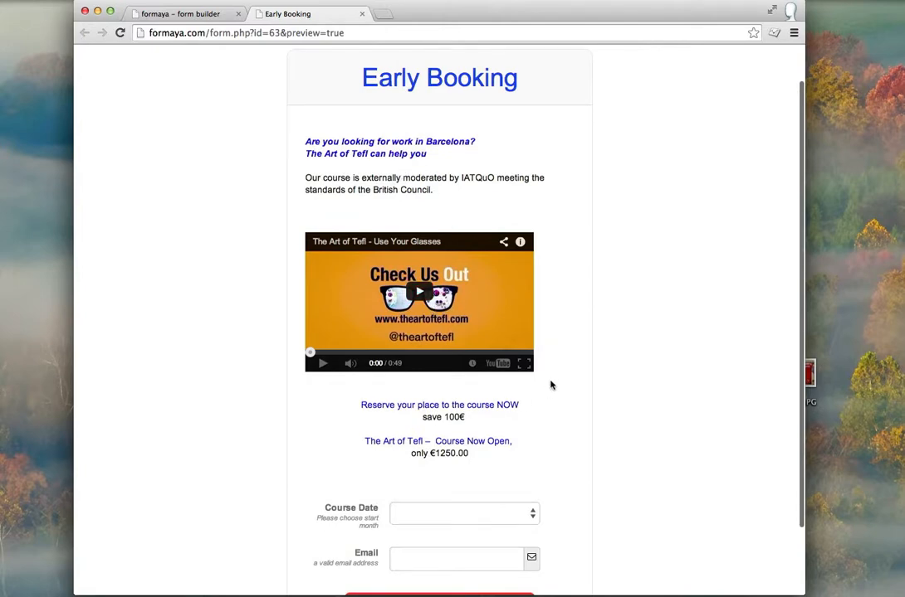
pyautogui.scroll(-2, 551, 383)
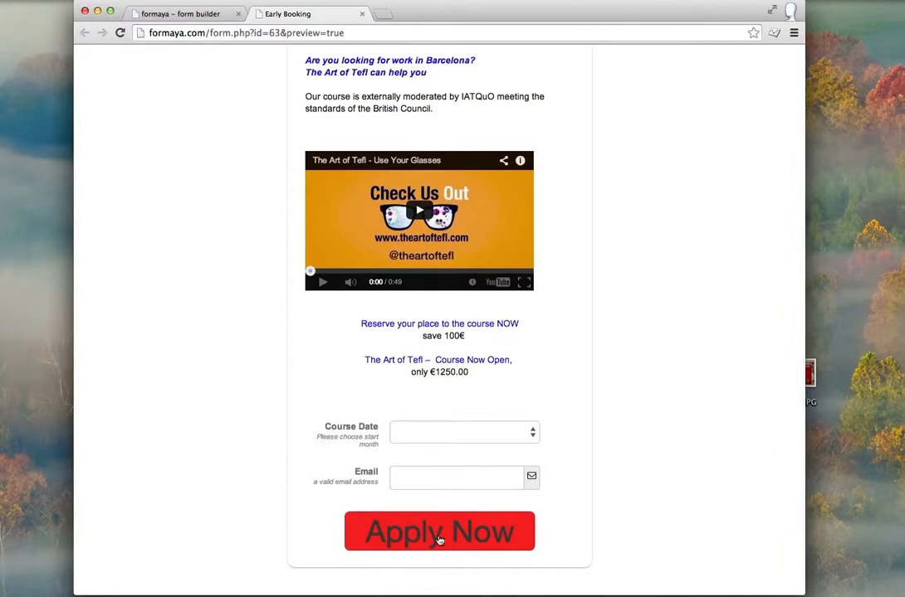
# Step: Choose November as the course date, enter a test e-mail address and submit with Apply Now
pyautogui.click(532, 433)
pyautogui.click(523, 474)
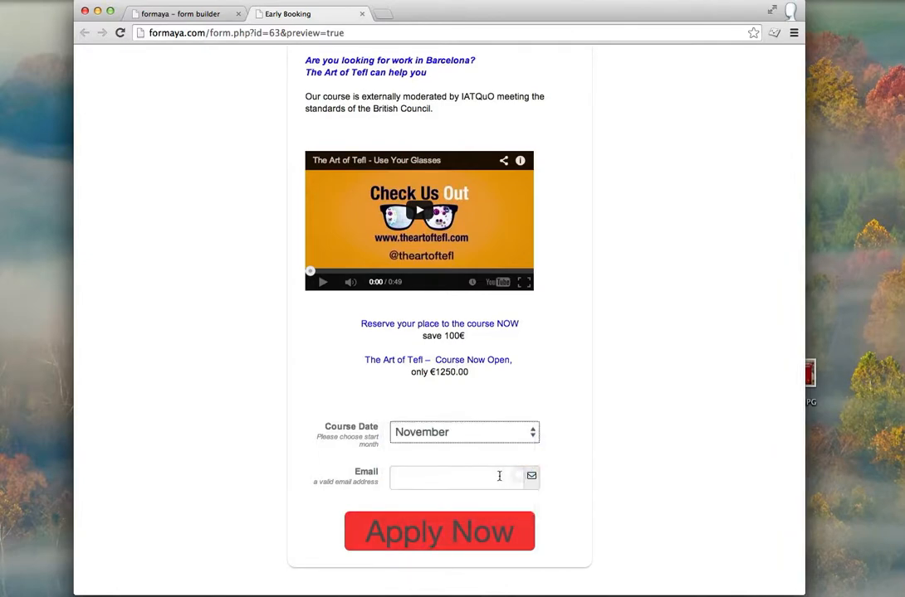
pyautogui.click(439, 479)
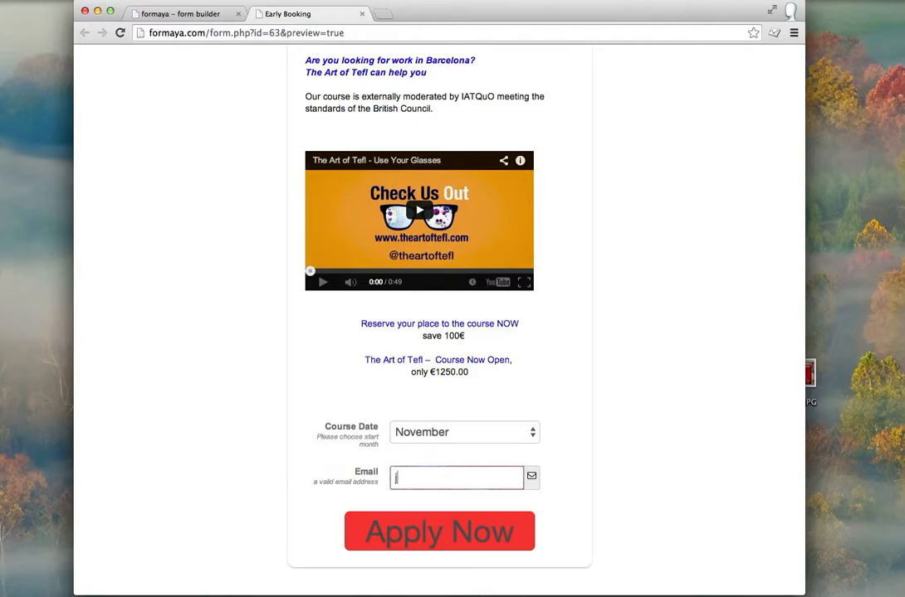
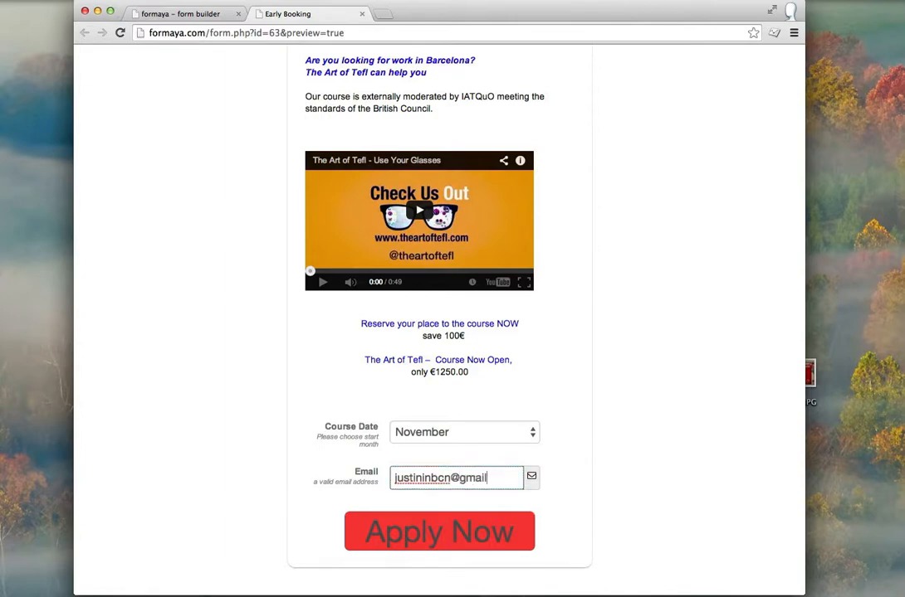
pyautogui.click(648, 483)
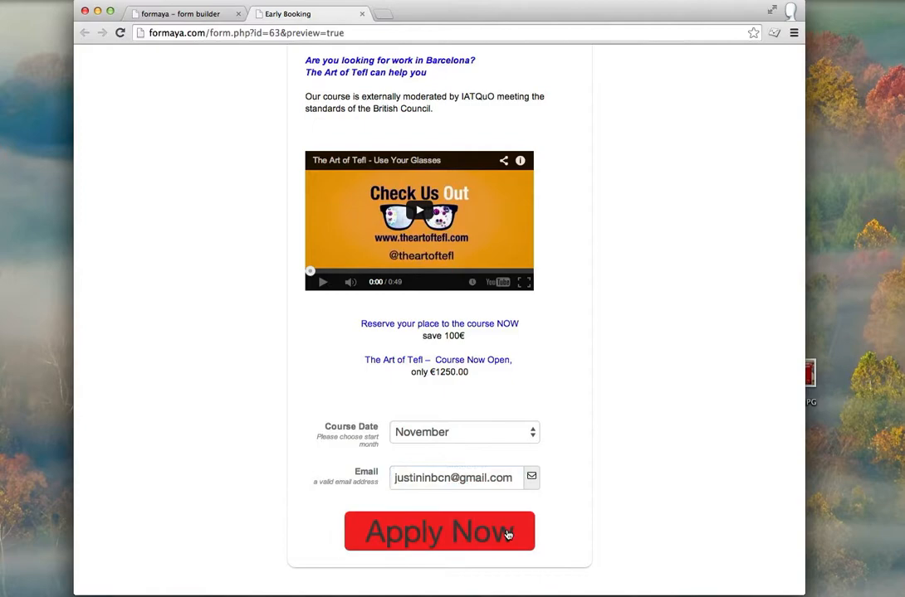
pyautogui.click(462, 536)
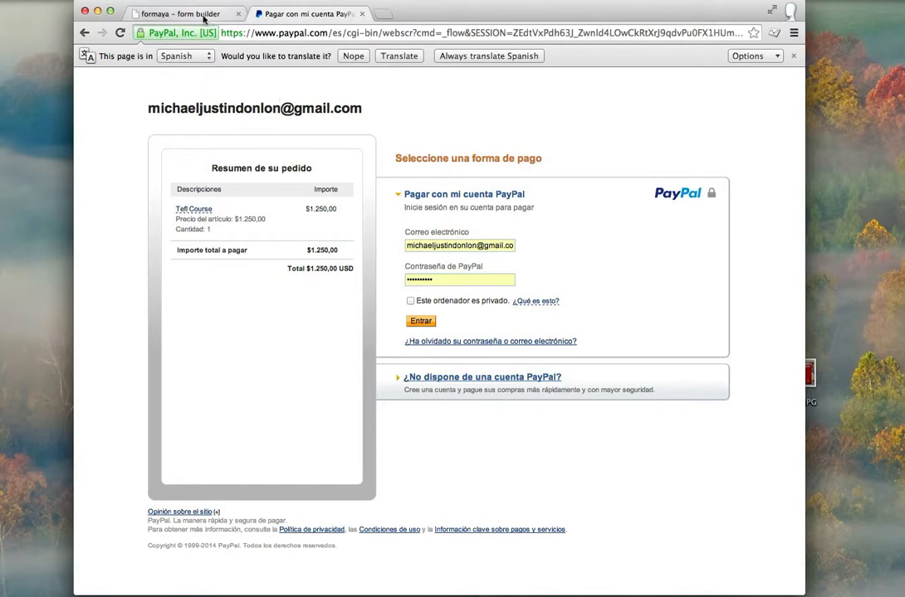
# Step: After checking the $1,250.00 USD Tefl Course summary, switch back to the Formaya form builder tab
pyautogui.click(174, 14)
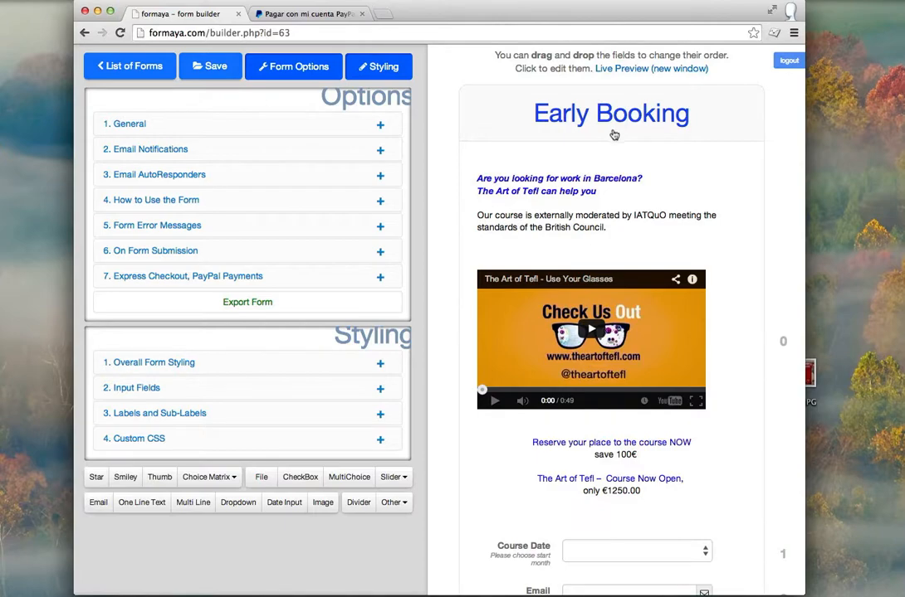
# Step: Hide the options panel, go back to the forms list and open the Submissions tab
pyautogui.click(309, 69)
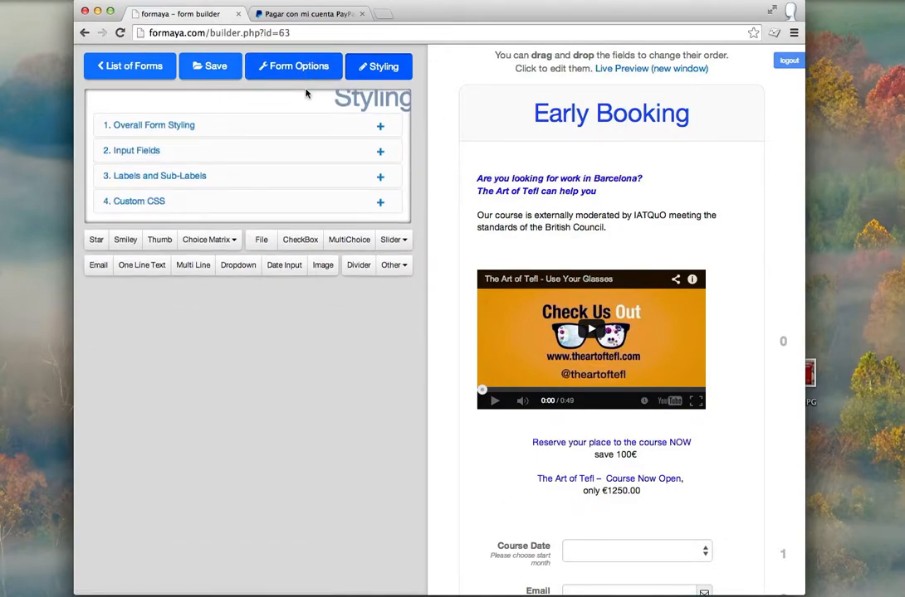
pyautogui.click(132, 67)
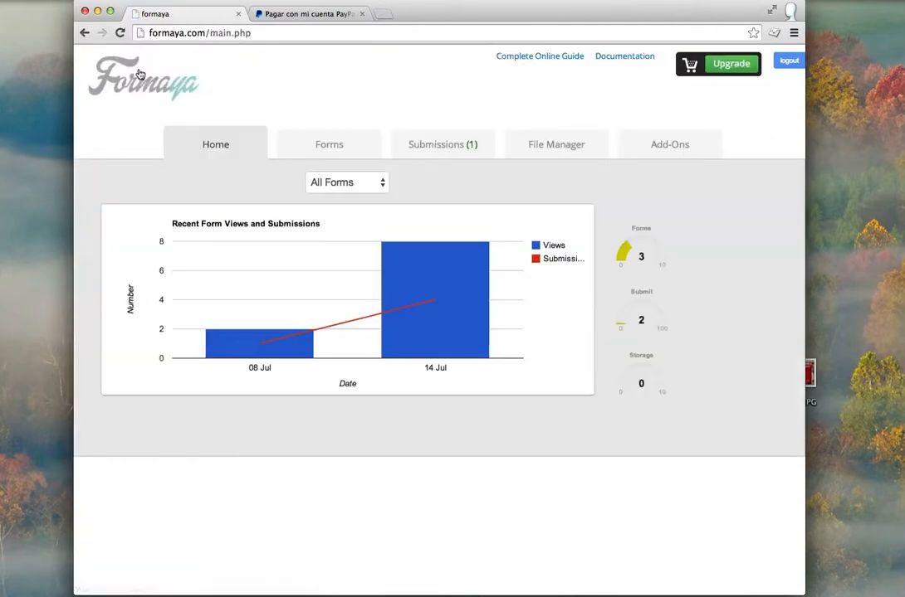
pyautogui.click(315, 144)
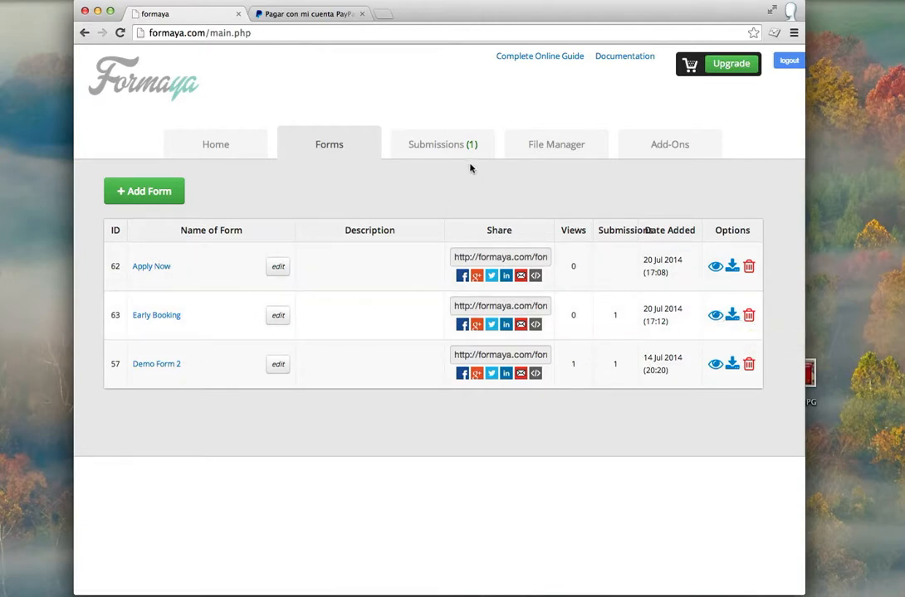
pyautogui.click(448, 150)
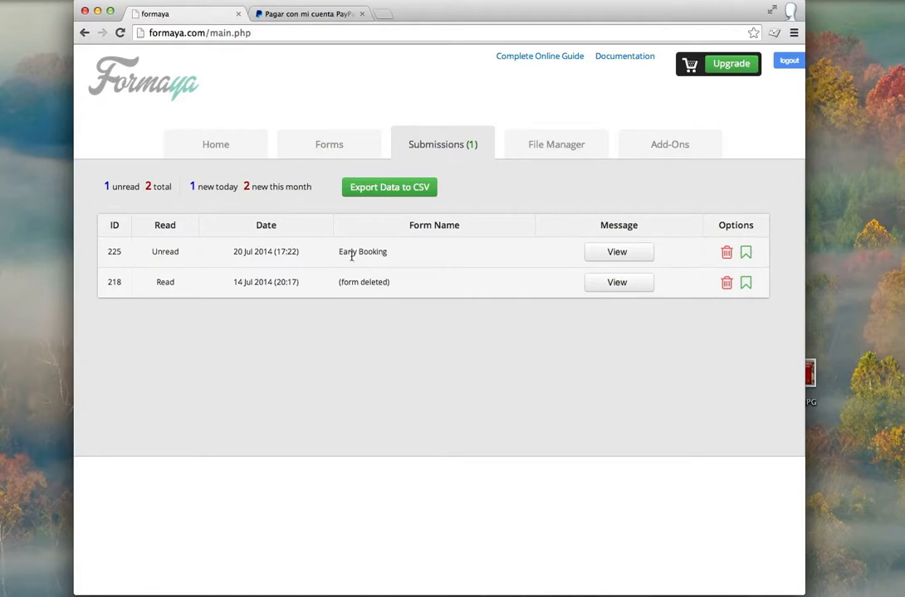
# Step: Inspect submission 225's details, close them, then visit File Manager and Add-Ons
pyautogui.click(614, 256)
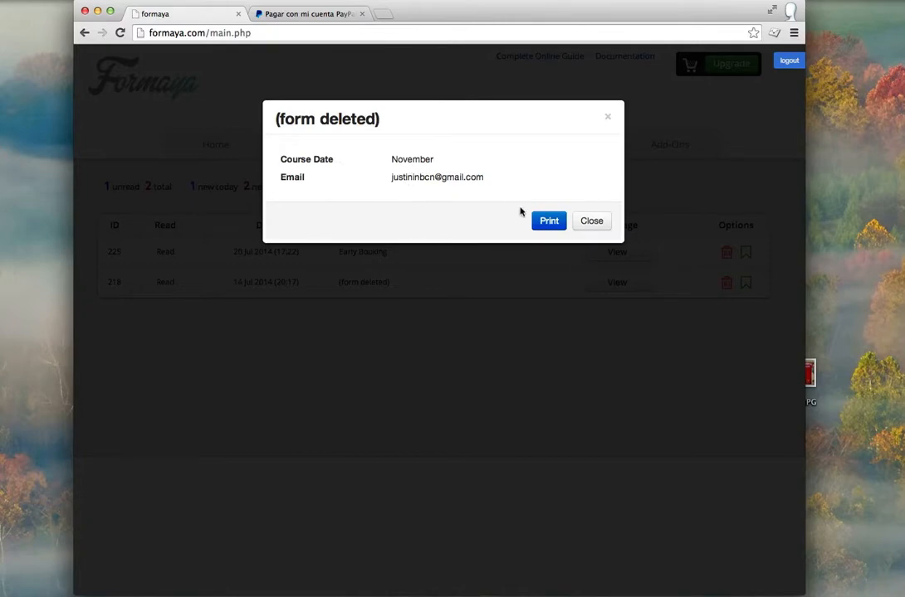
pyautogui.click(592, 222)
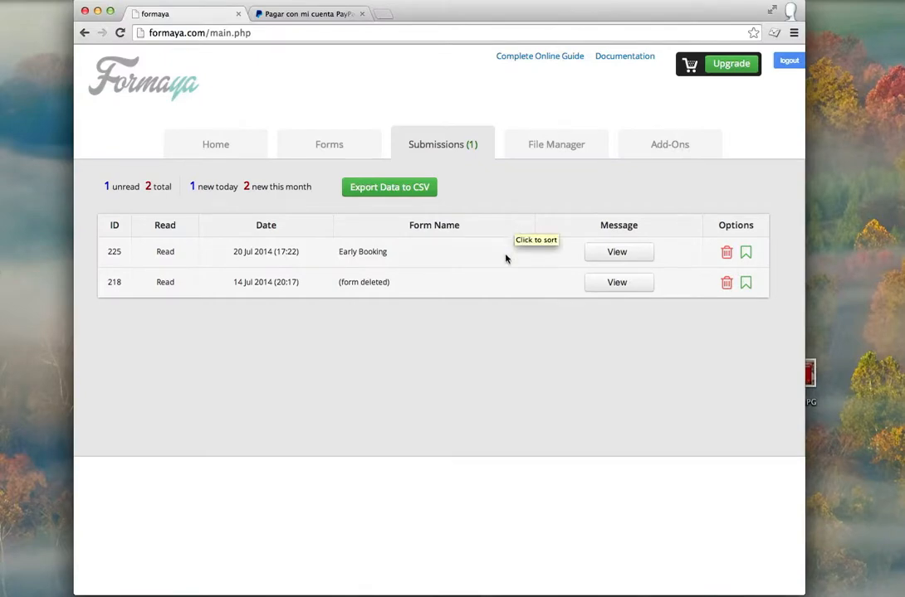
pyautogui.click(572, 146)
pyautogui.click(657, 147)
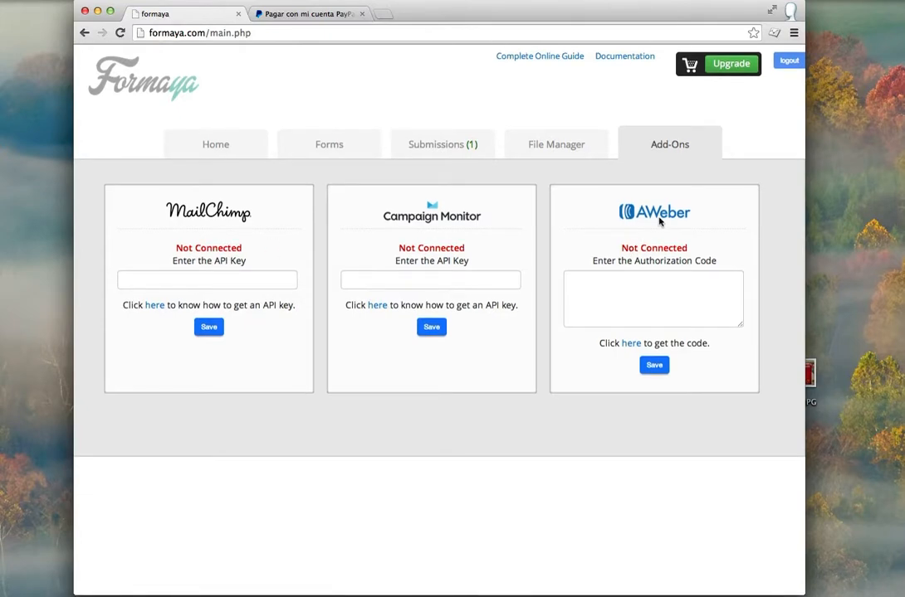
# Step: Go from the Submissions tab back to the Forms tab listing all three forms
pyautogui.click(444, 151)
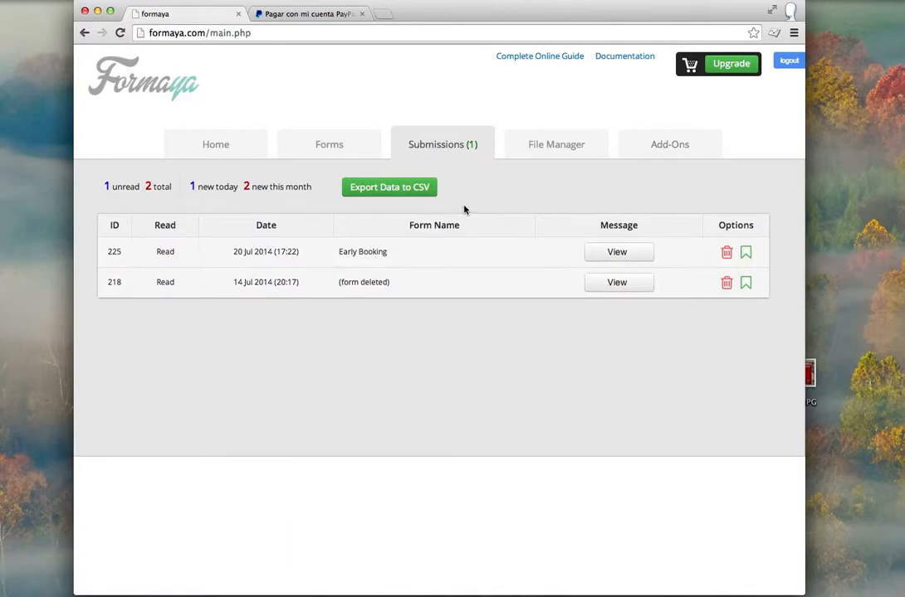
pyautogui.click(342, 146)
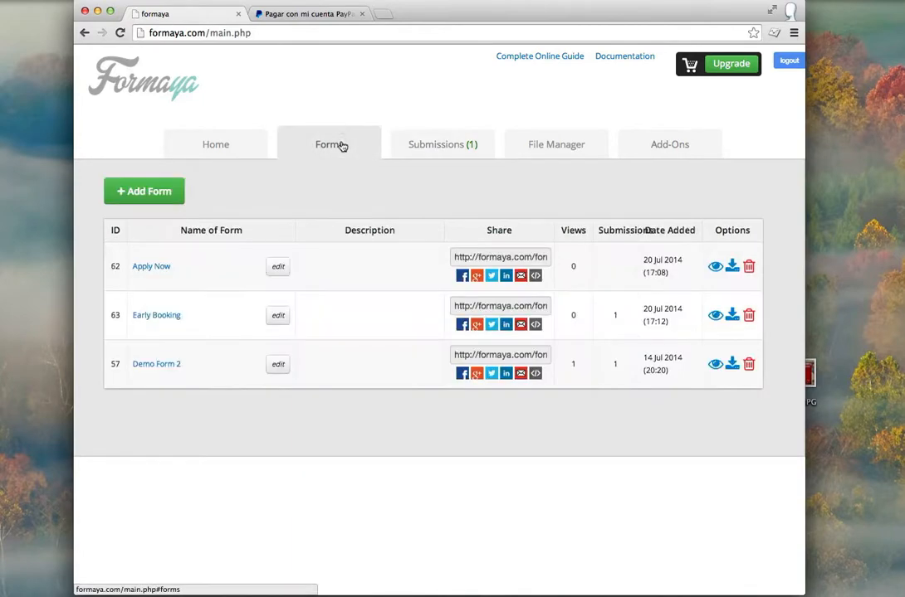